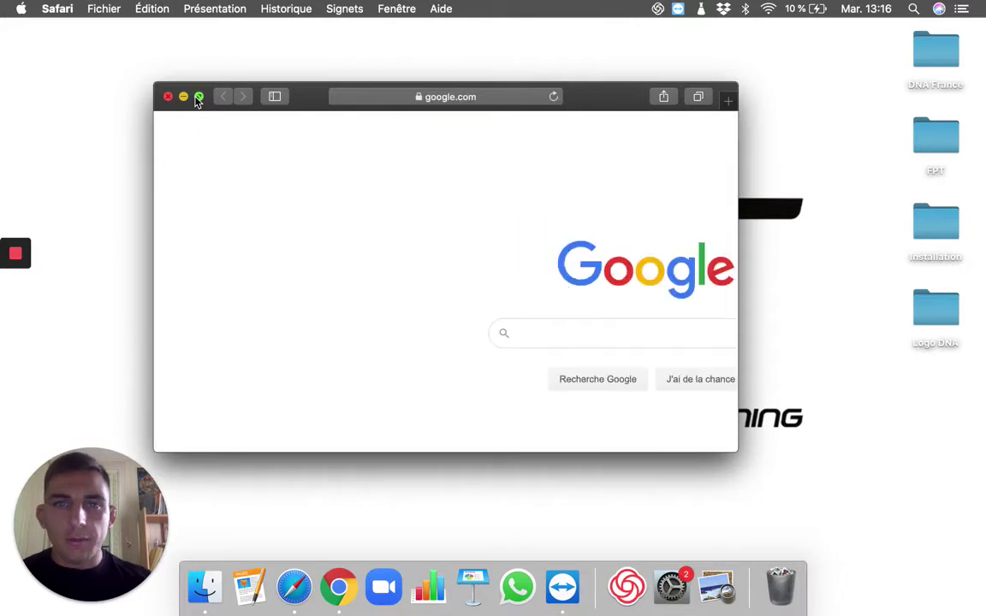
# Make Safari full screen and load the FPT Virtuagym club page from the Favoris panel.
pyautogui.click(197, 98)
pyautogui.click(556, 18)
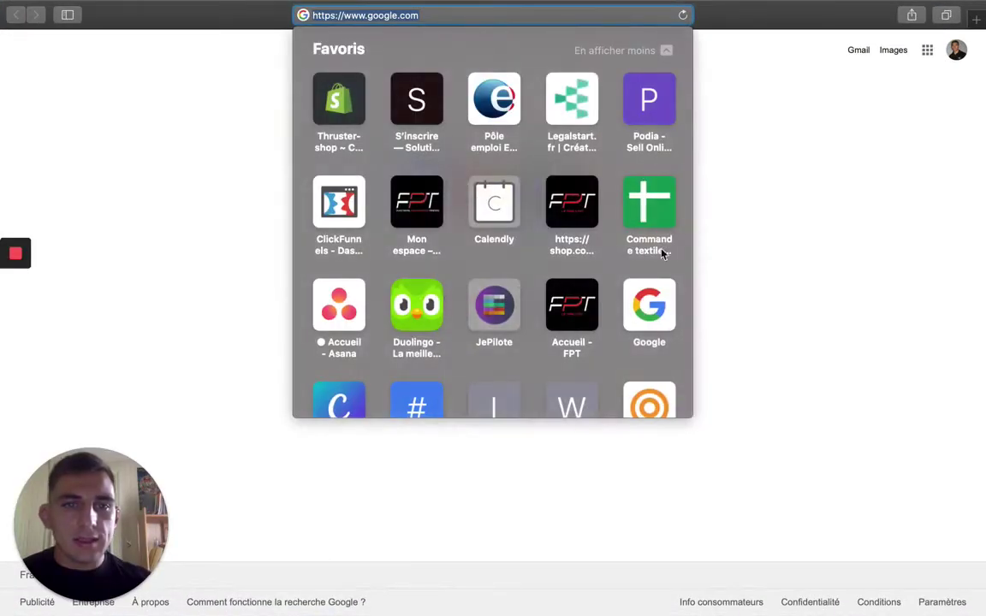
pyautogui.click(666, 391)
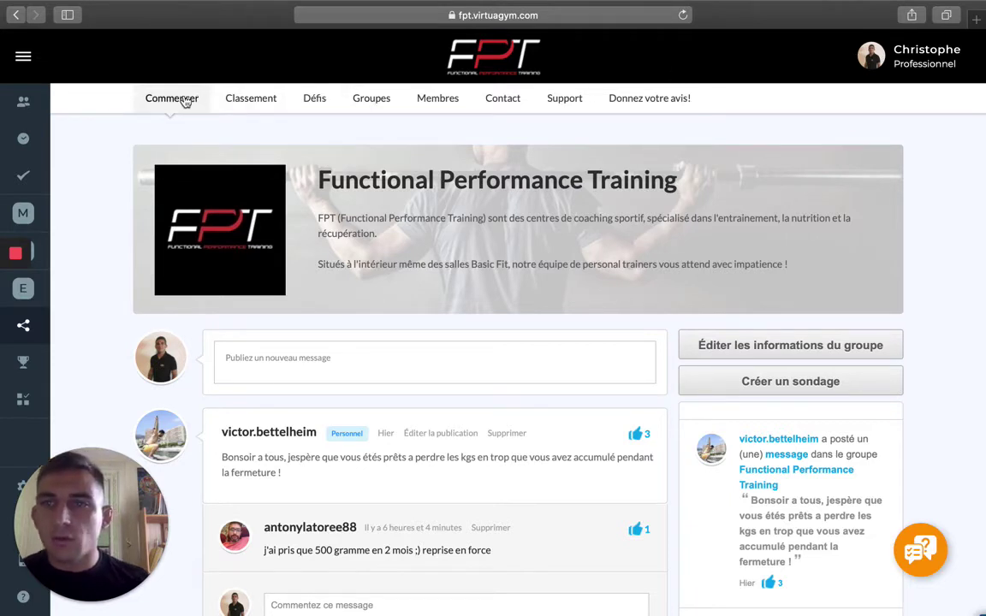
# Go to Clients et personnel to show the Aperçu client list of active clients.
pyautogui.click(26, 102)
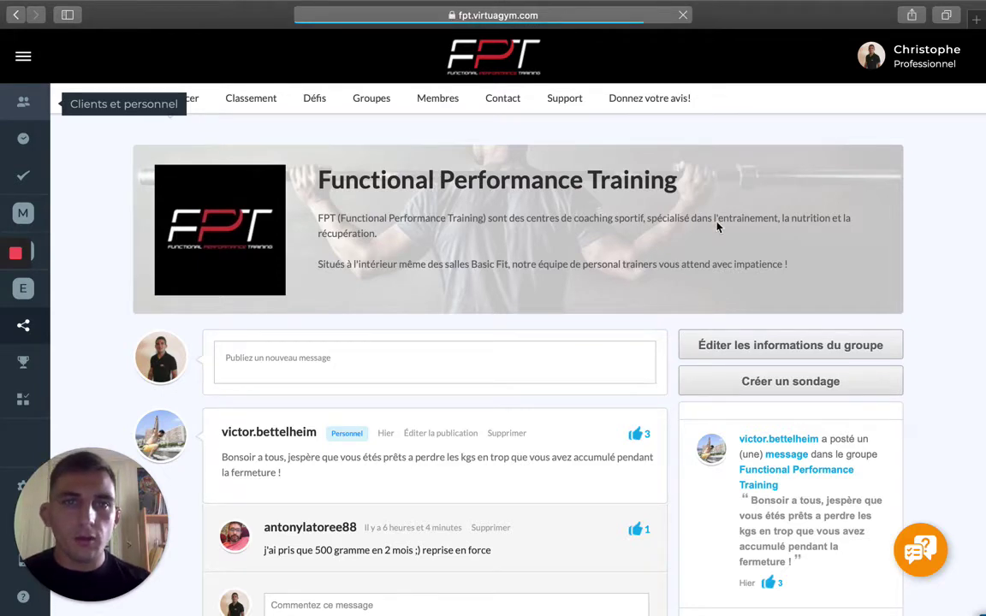
pyautogui.scroll(-1, 685, 181)
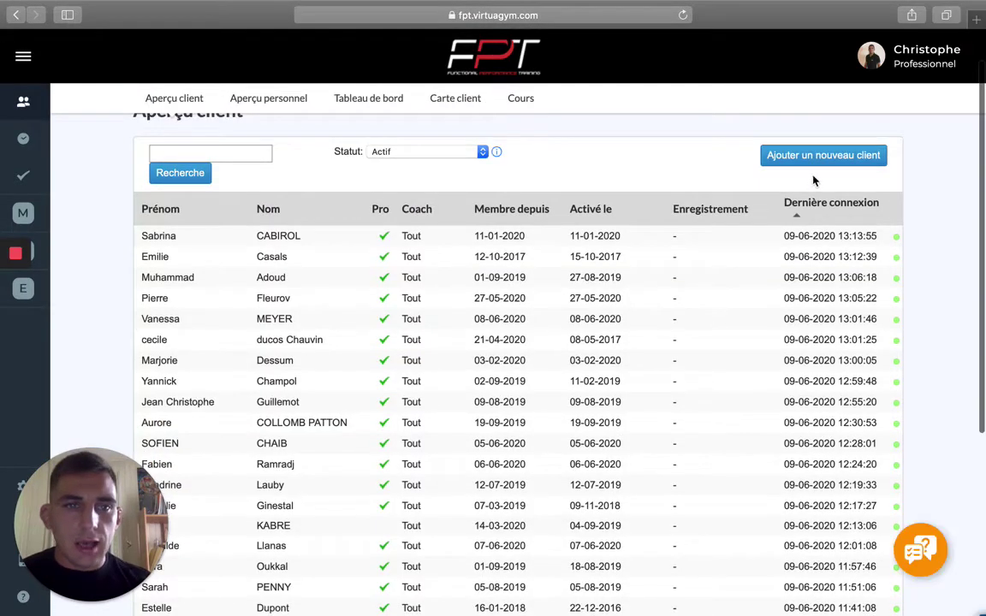
pyautogui.scroll(1, 676, 163)
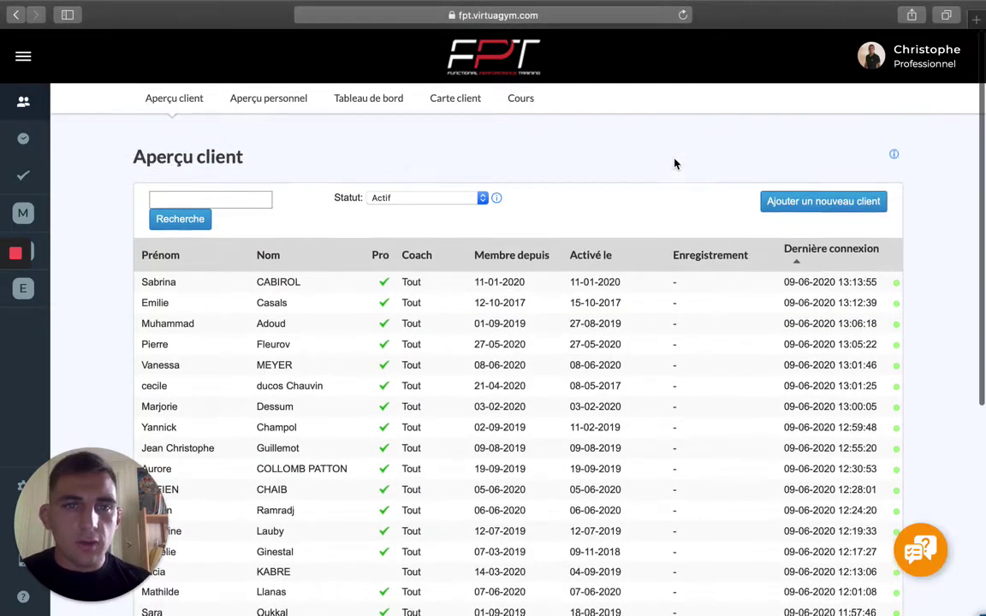
# Start a new client record and enter the client's first and last name.
pyautogui.click(822, 206)
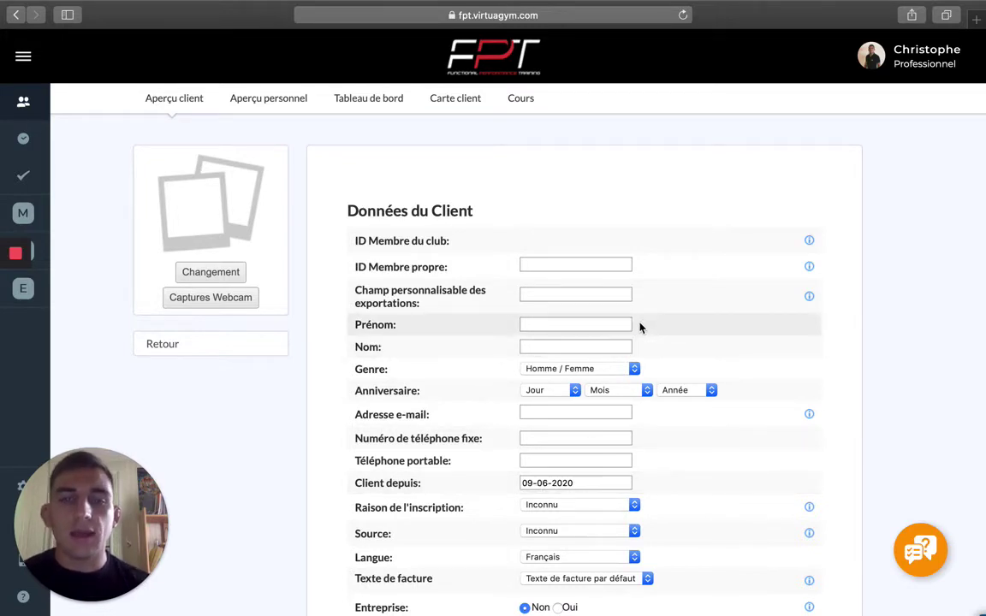
pyautogui.click(610, 324)
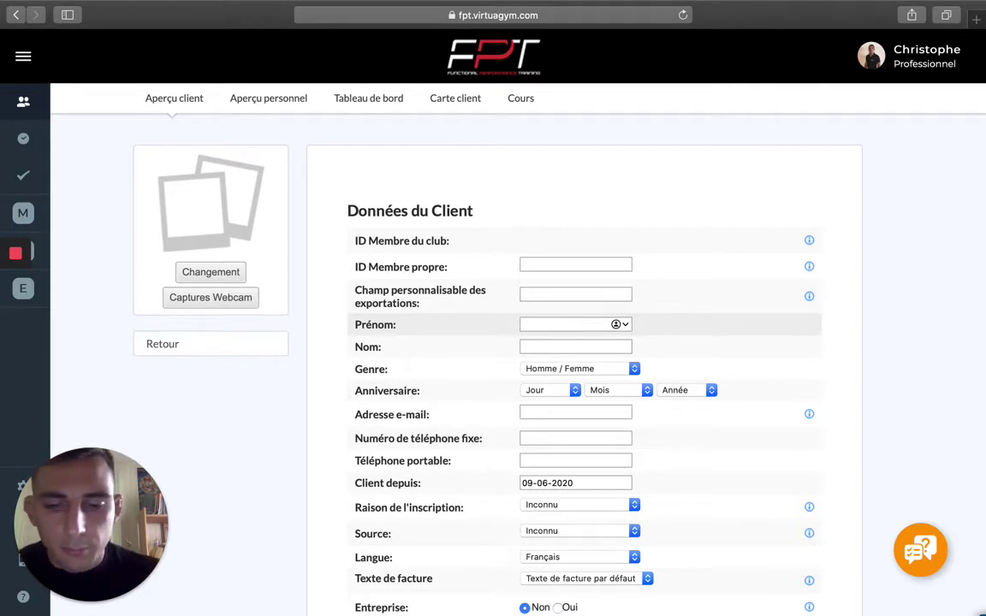
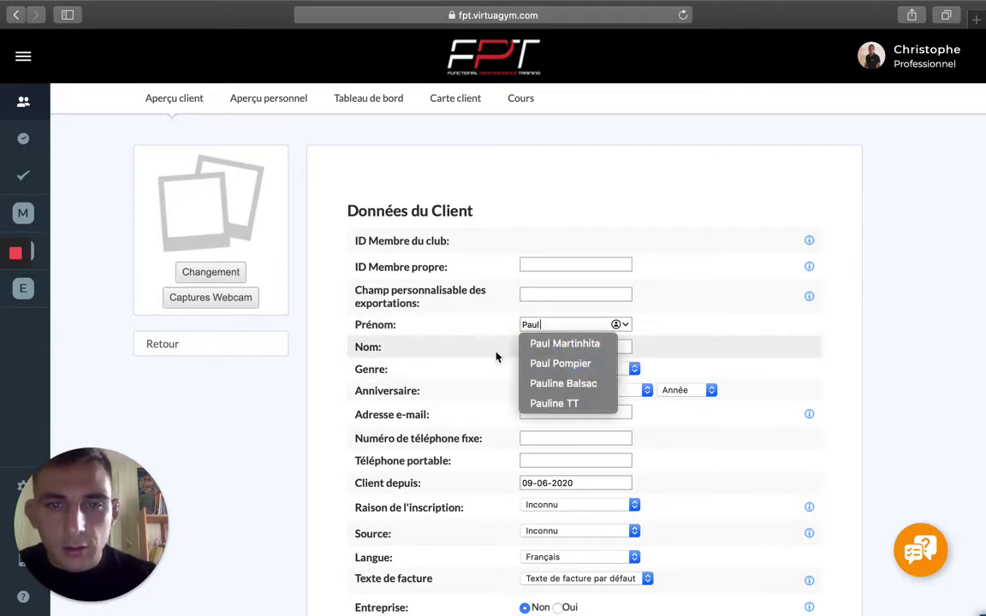
pyautogui.click(495, 353)
pyautogui.click(566, 346)
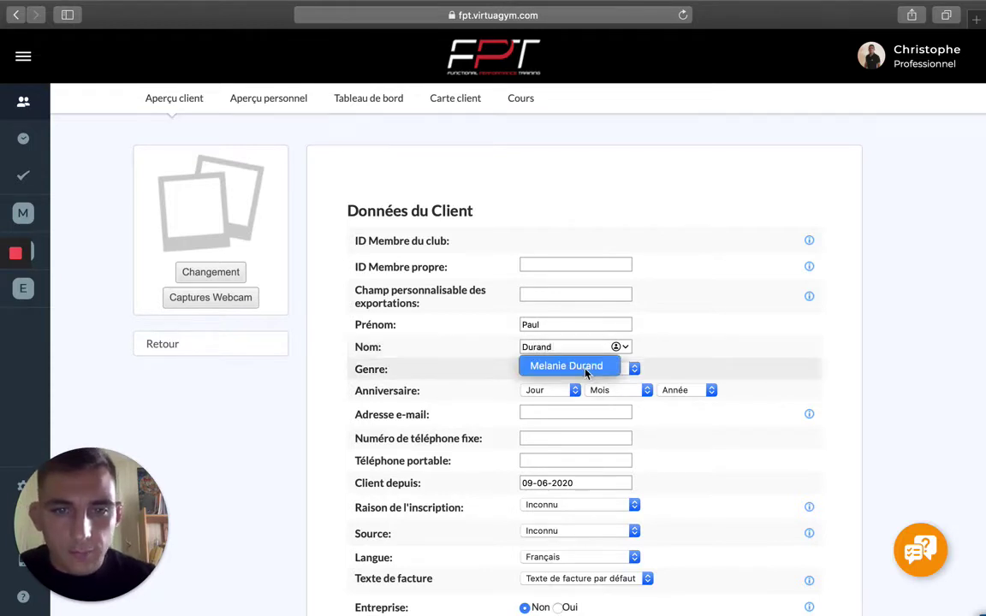
# Set gender Homme, birthday 1 janvier 1990, and enter the client's e-mail address.
pyautogui.click(593, 370)
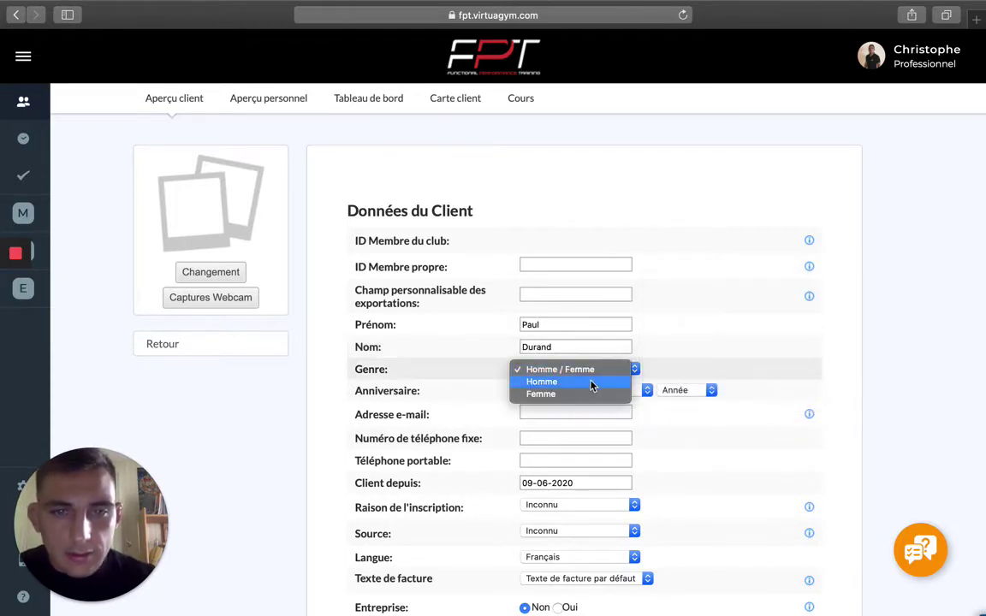
pyautogui.click(592, 385)
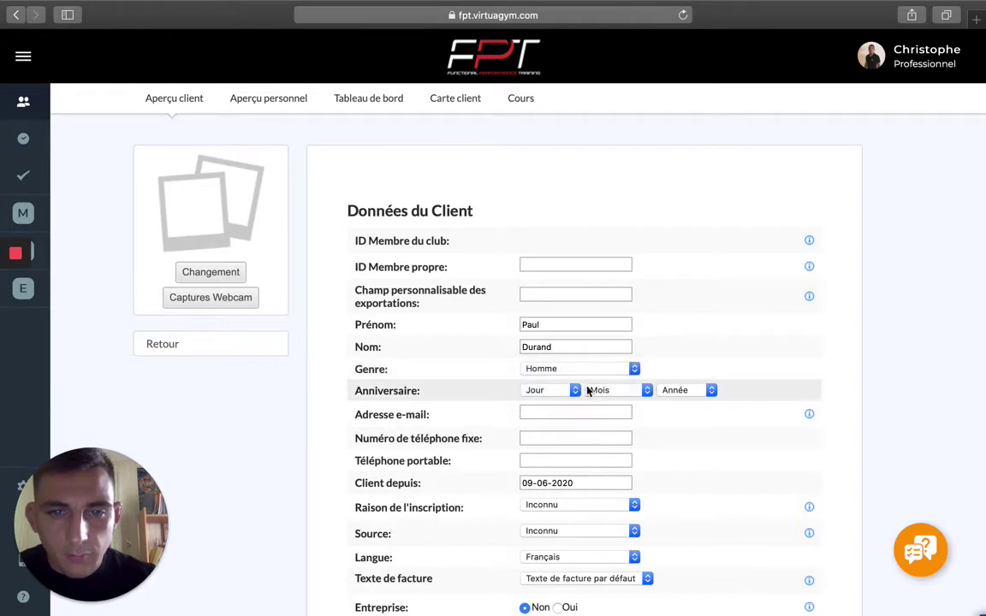
pyautogui.click(569, 390)
pyautogui.click(564, 409)
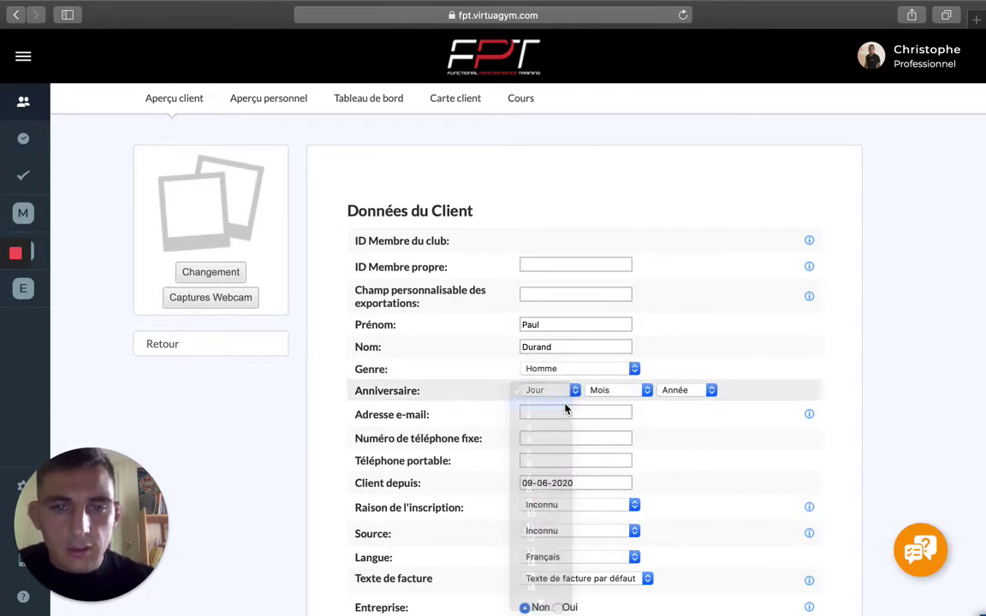
pyautogui.click(640, 396)
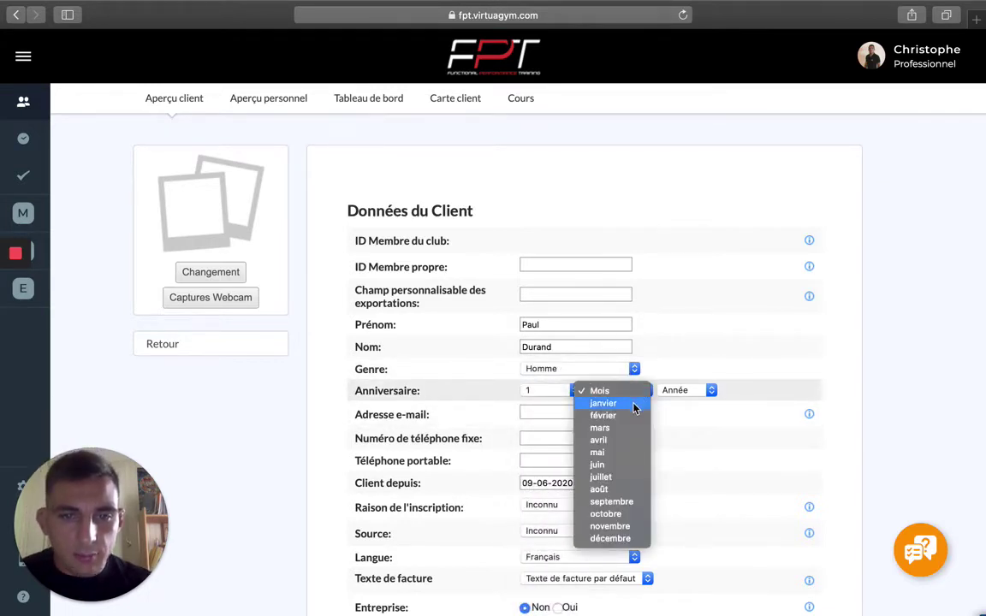
pyautogui.click(637, 404)
pyautogui.click(711, 390)
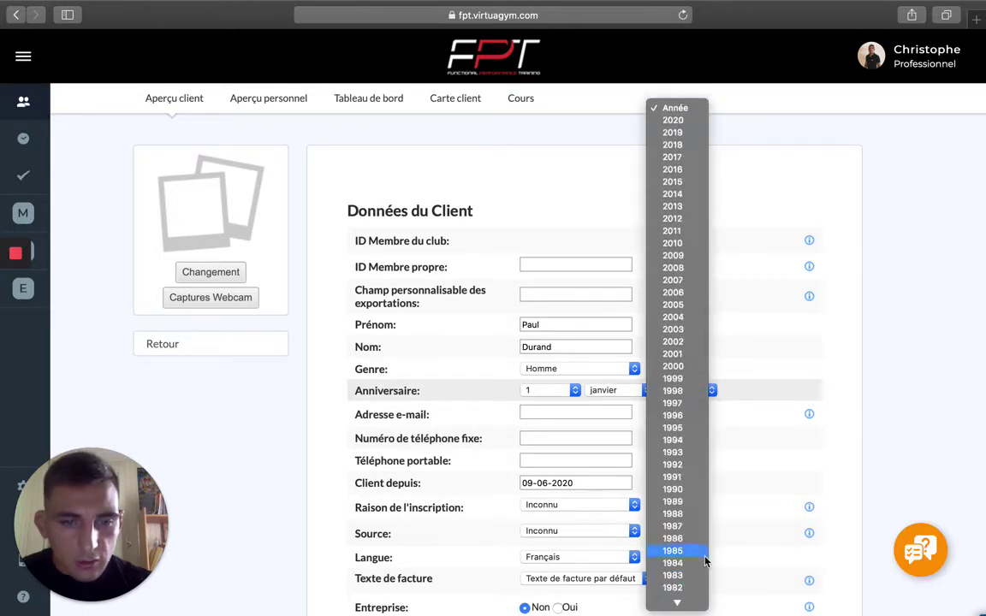
pyautogui.click(688, 499)
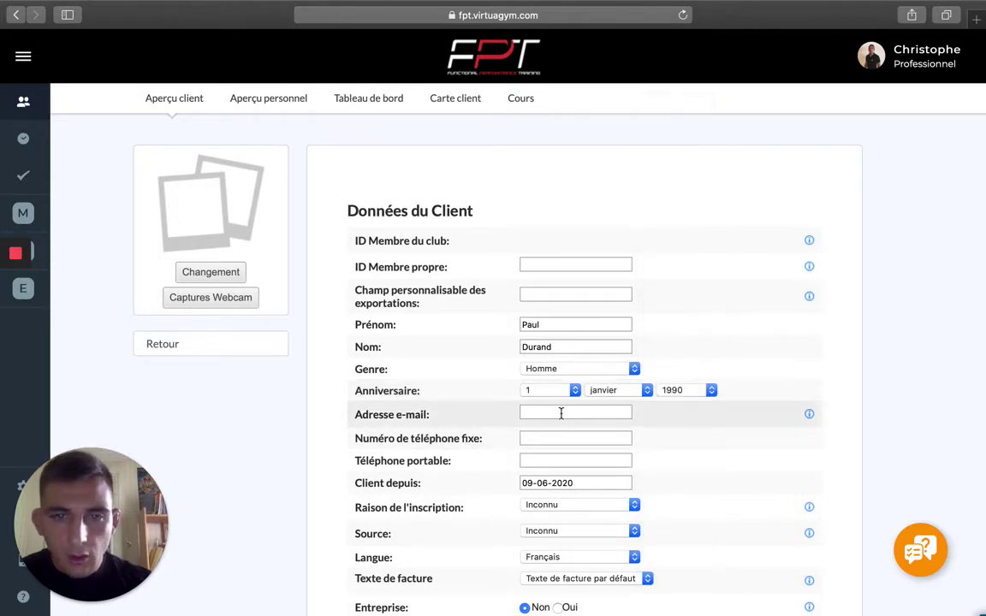
pyautogui.click(560, 413)
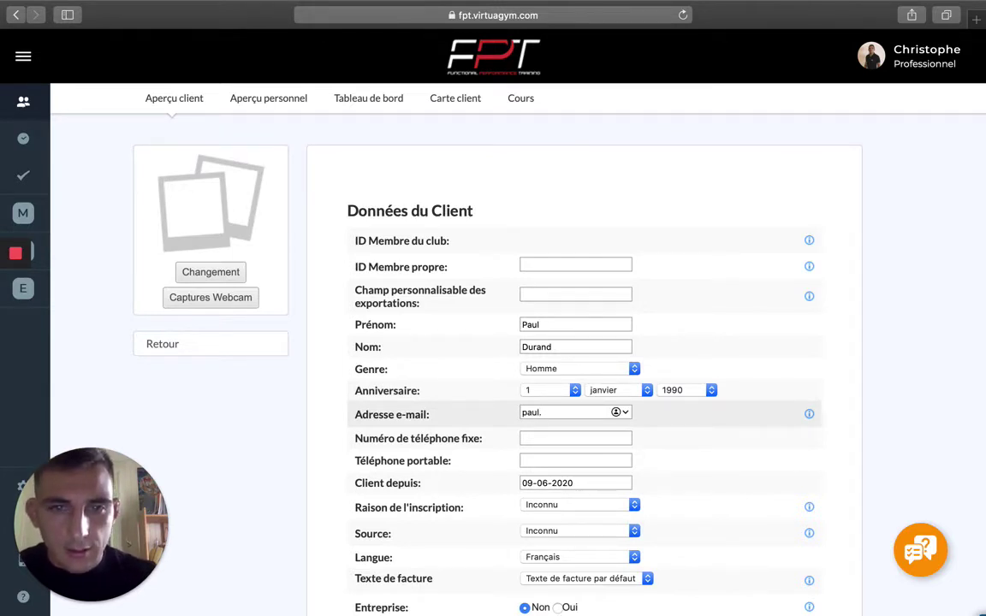
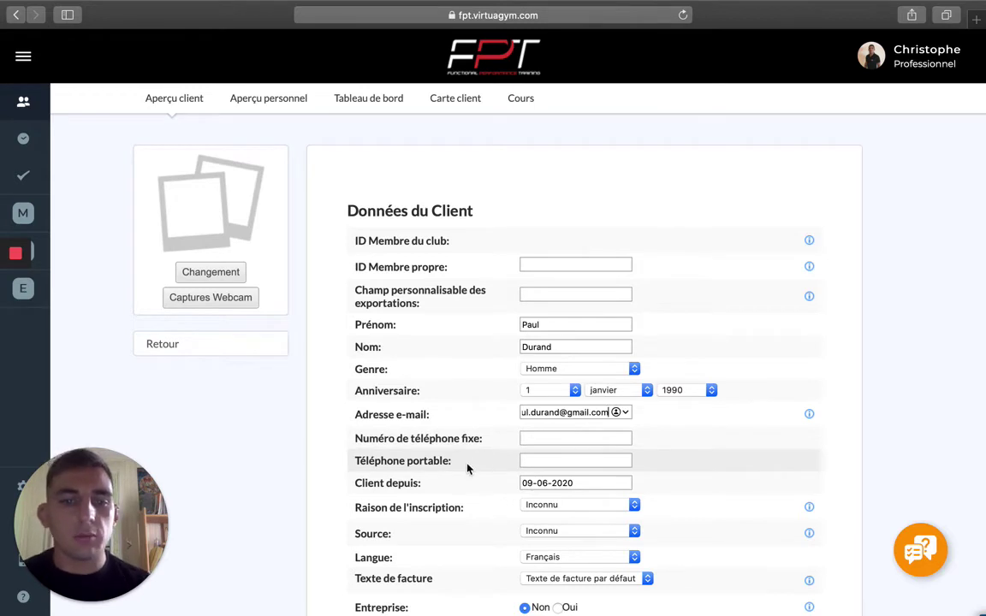
# Fill in the client's street, postal code and city in the Adresse section.
pyautogui.scroll(-2, 467, 466)
pyautogui.scroll(-5, 467, 469)
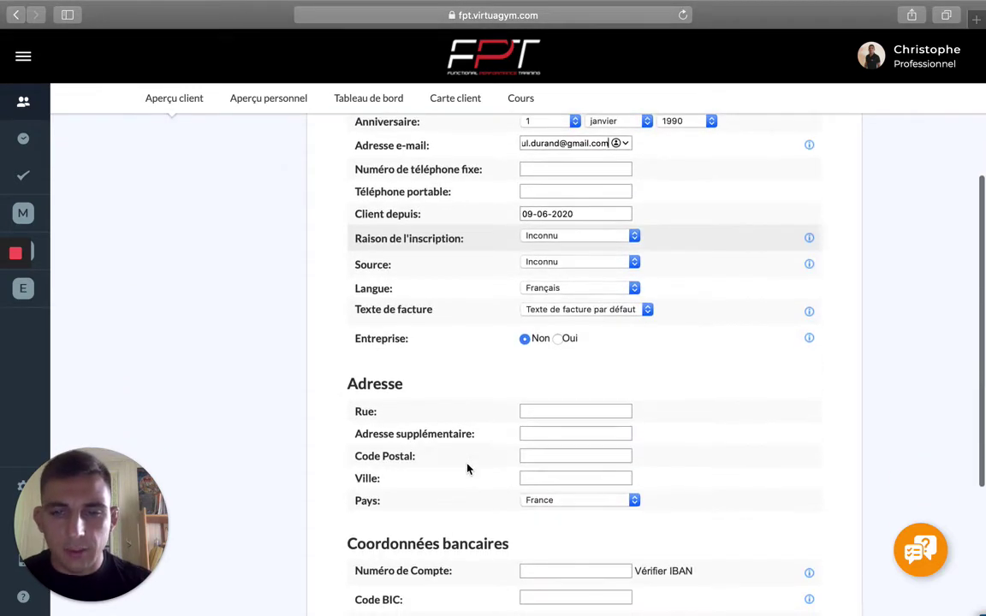
pyautogui.click(560, 412)
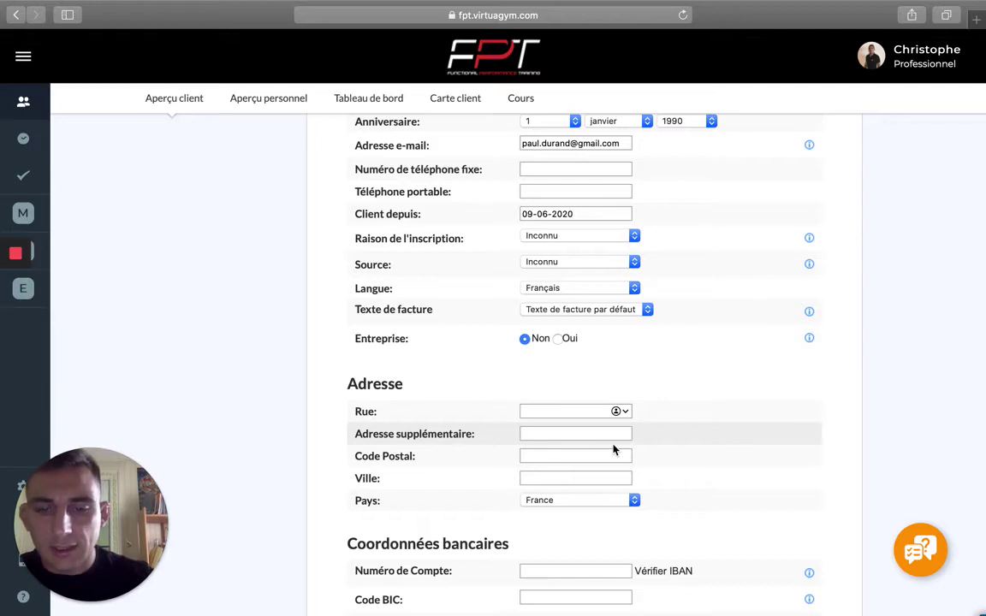
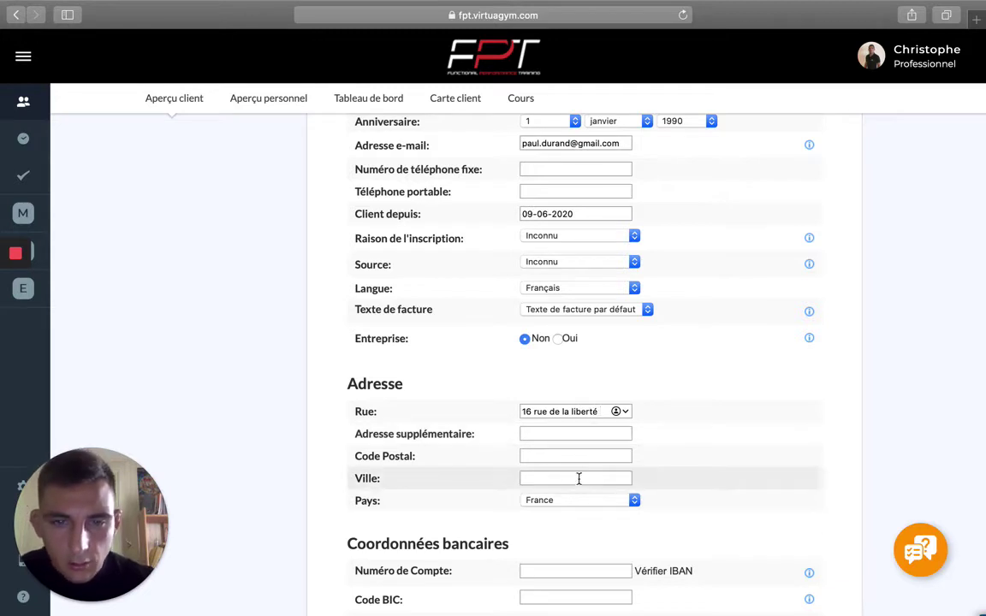
pyautogui.click(574, 458)
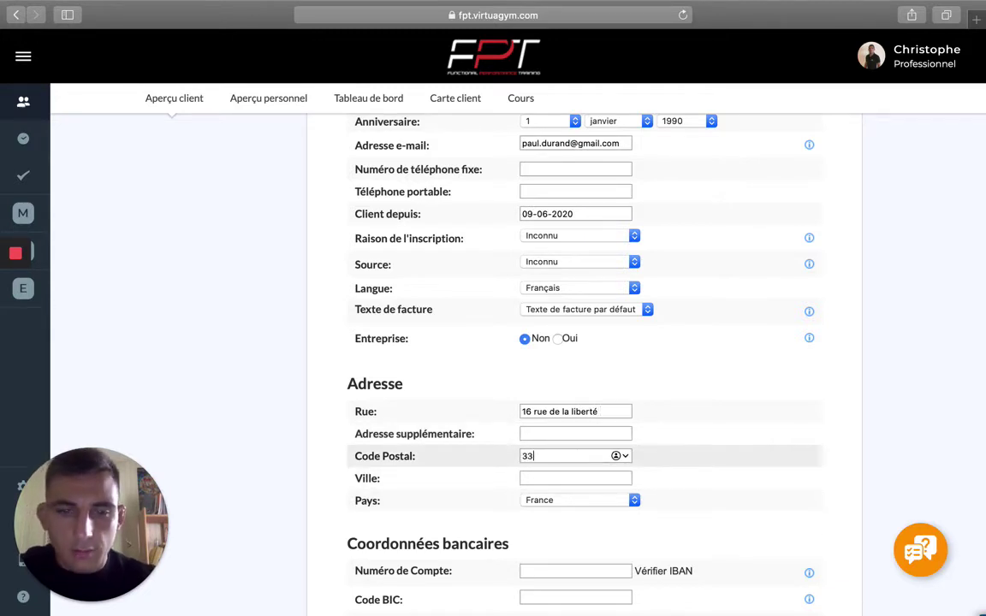
pyautogui.click(581, 476)
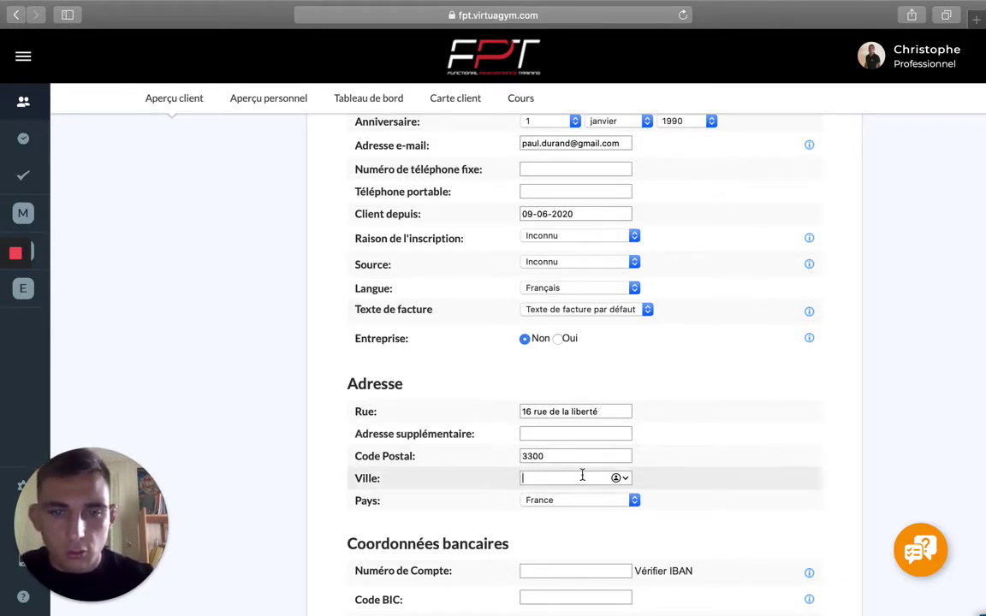
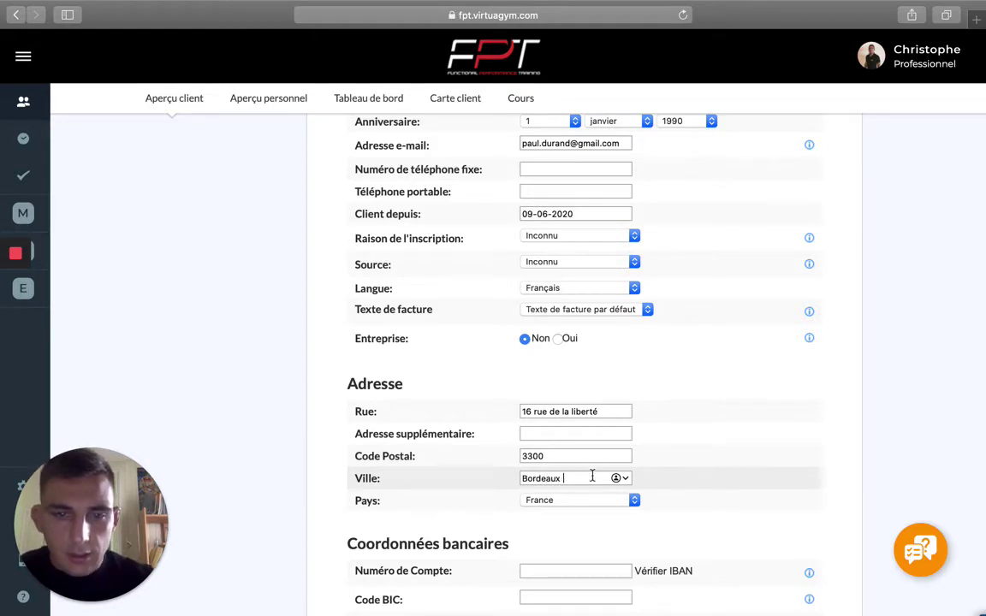
pyautogui.scroll(-5, 592, 476)
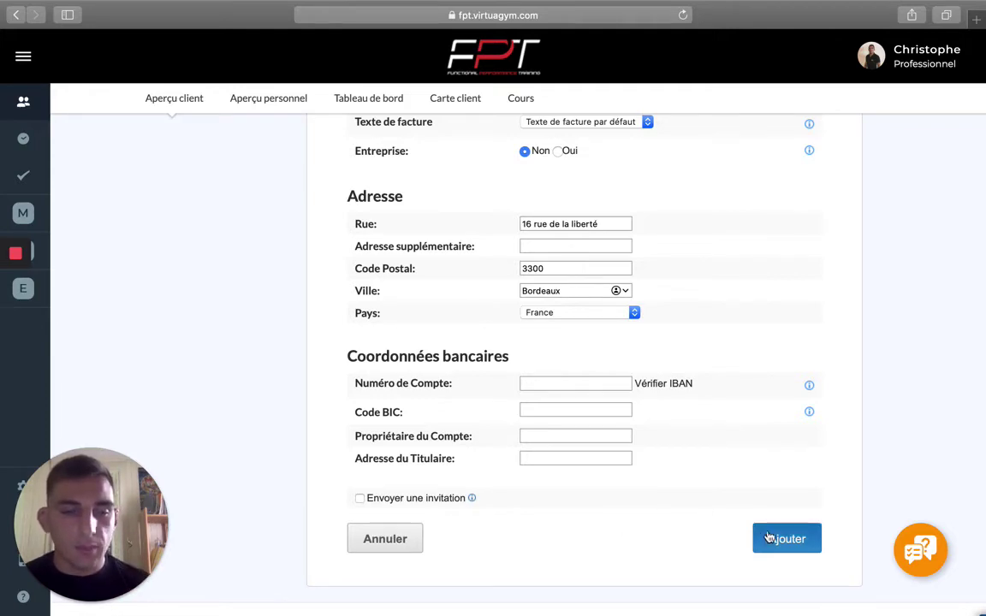
# Submit the new-client form with Ajouter at the bottom.
pyautogui.scroll(5, 615, 347)
pyautogui.scroll(2, 616, 346)
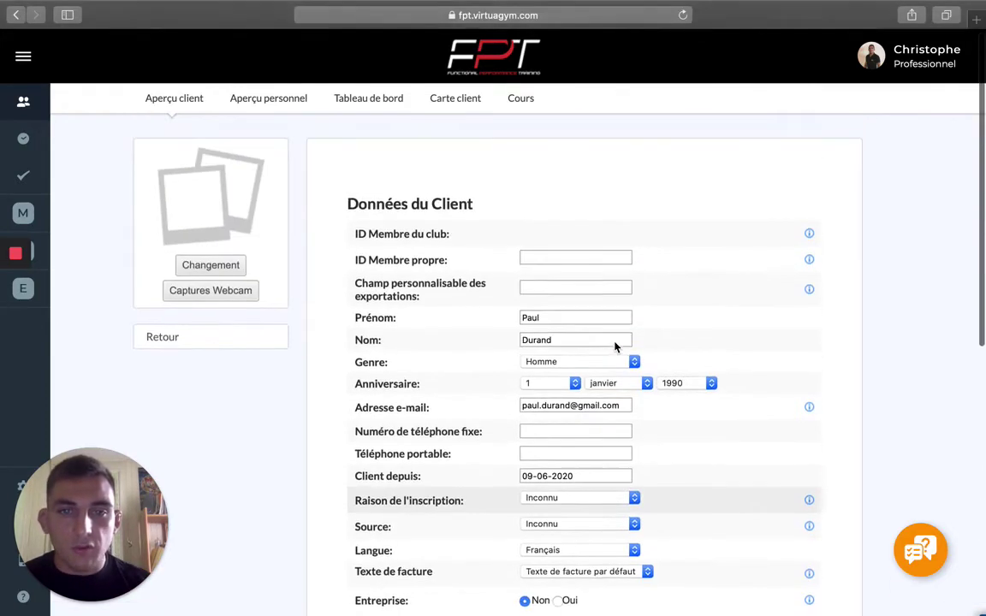
pyautogui.scroll(-7, 616, 346)
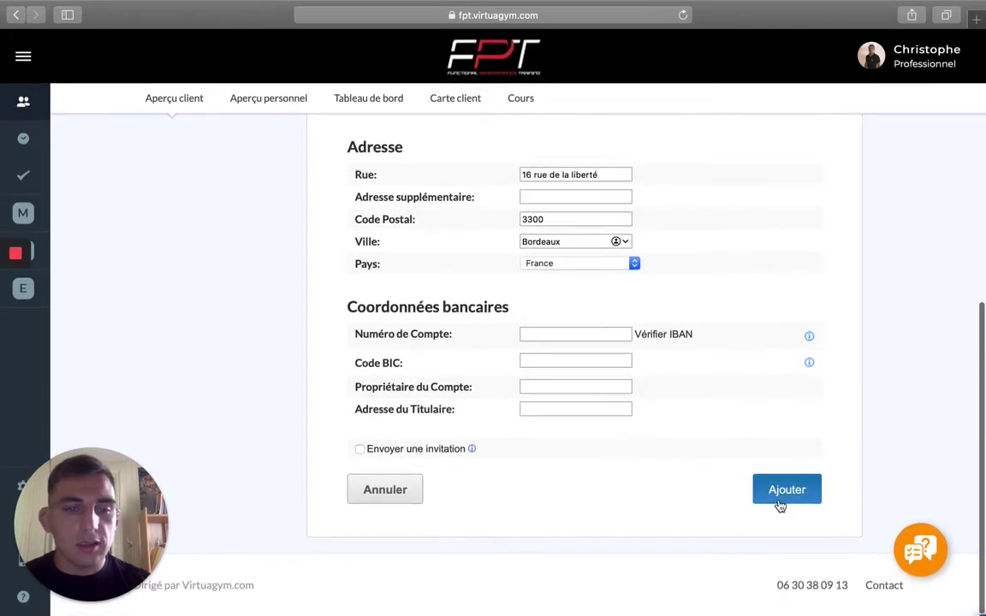
pyautogui.click(778, 506)
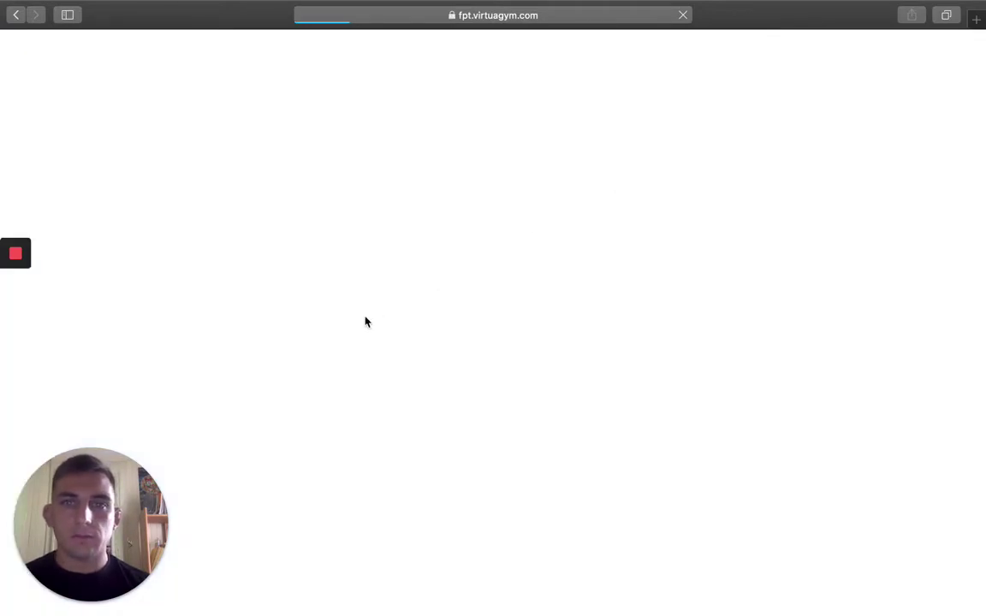
# Scroll the saved profile from Données du Client down to Coordonnées bancaires and back up.
pyautogui.scroll(-2, 499, 321)
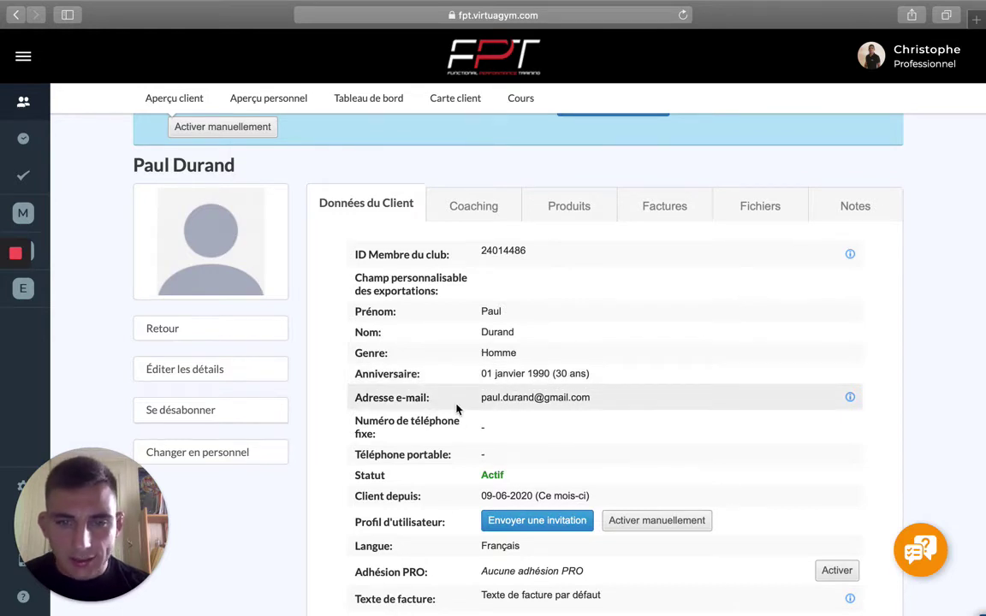
pyautogui.scroll(-1, 457, 410)
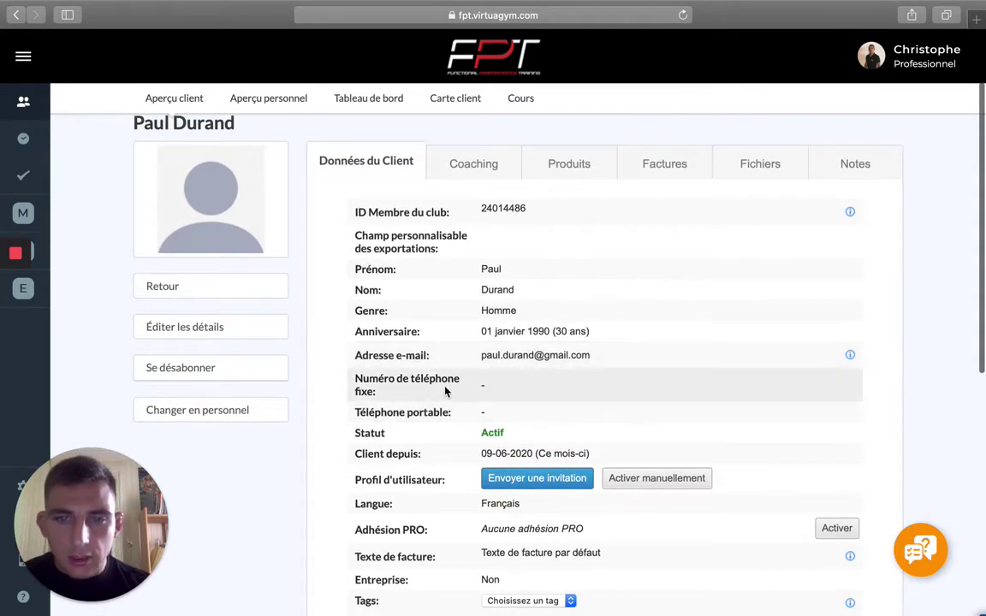
pyautogui.scroll(-3, 445, 428)
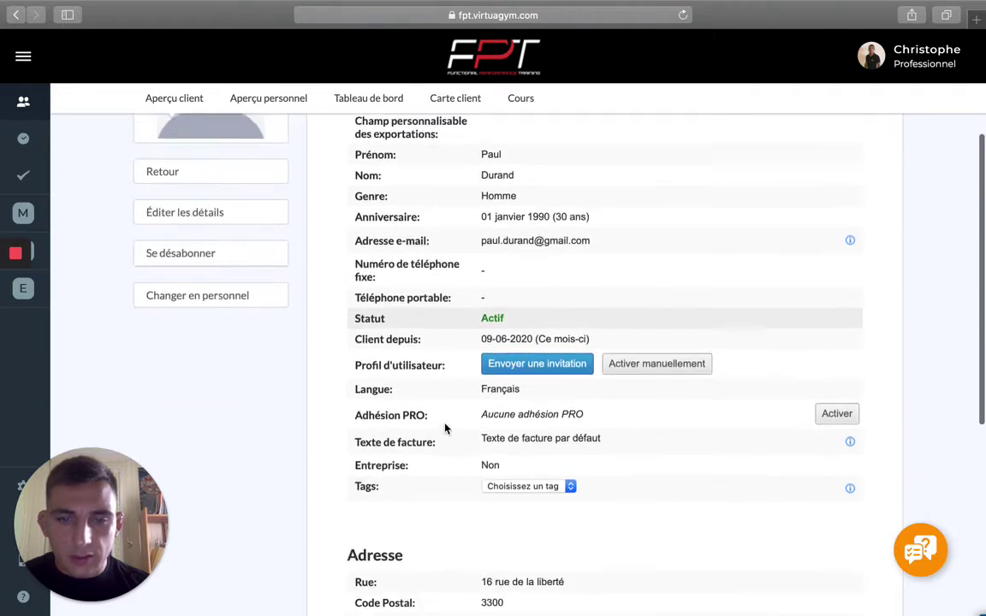
pyautogui.scroll(-8, 445, 428)
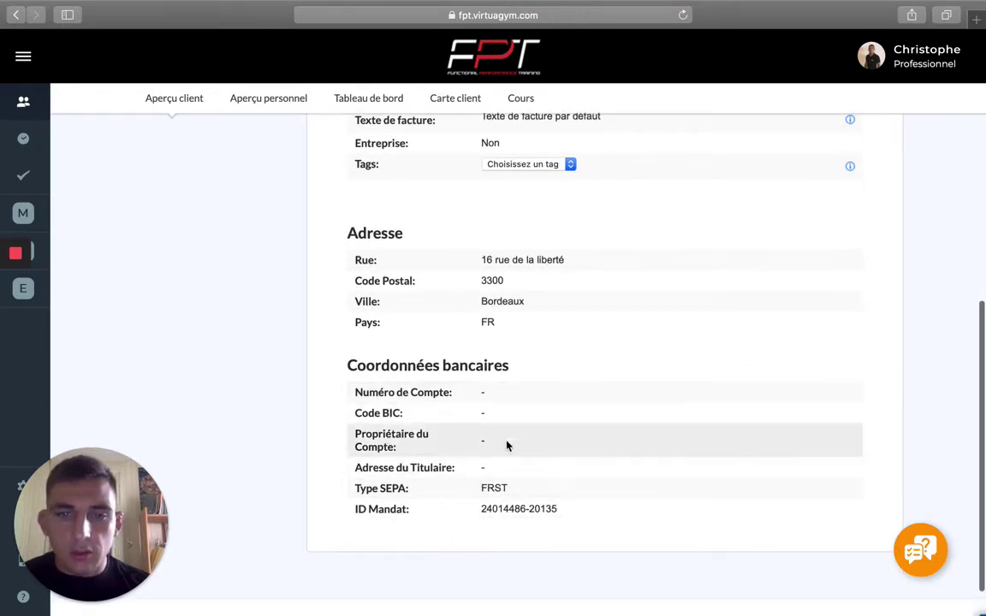
pyautogui.scroll(6, 466, 455)
pyautogui.scroll(1, 467, 455)
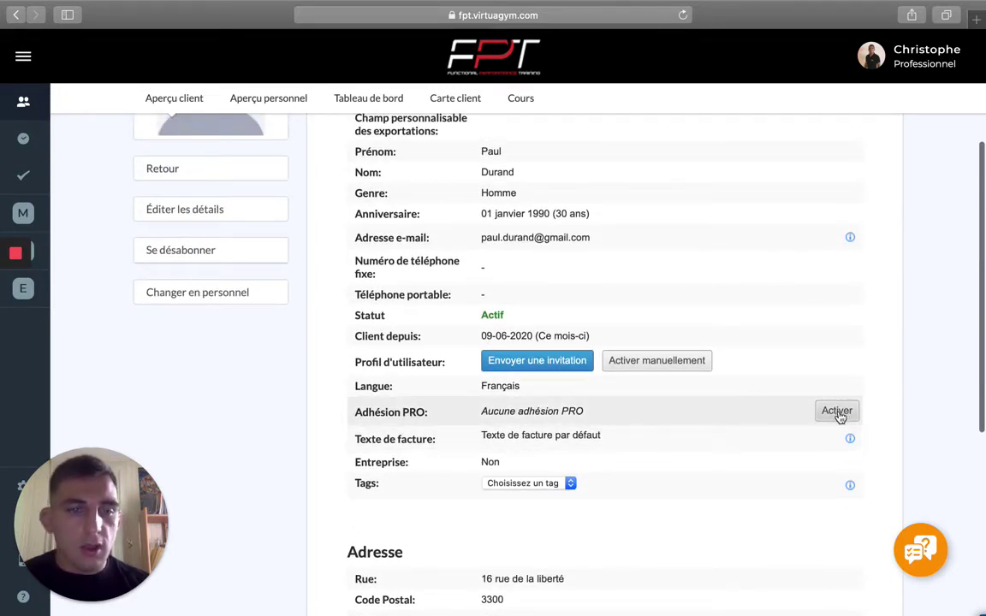
# Activate the Adhésion PRO membership with start date 09-06-2020 and save it.
pyautogui.click(837, 412)
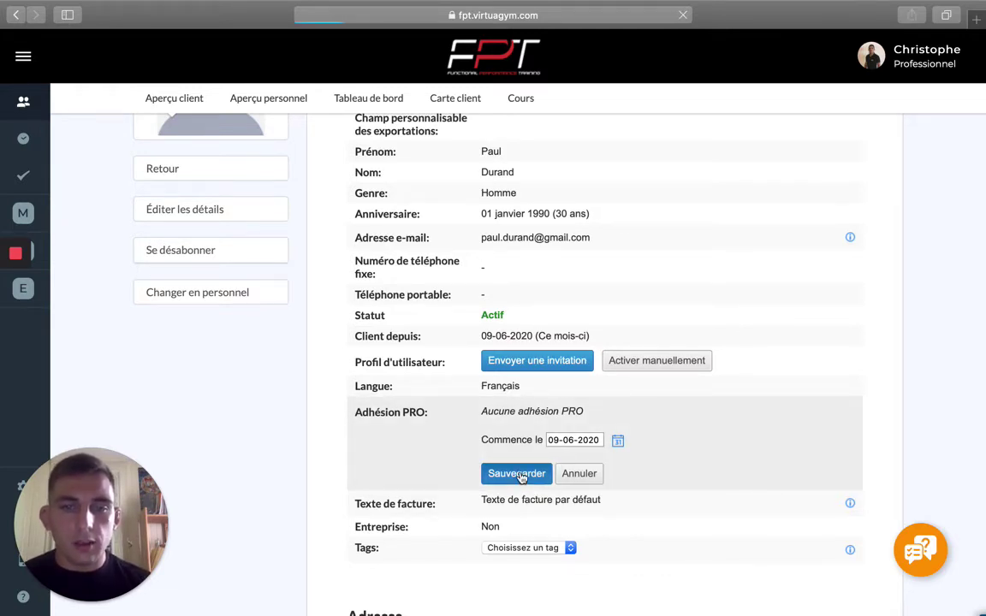
pyautogui.click(518, 475)
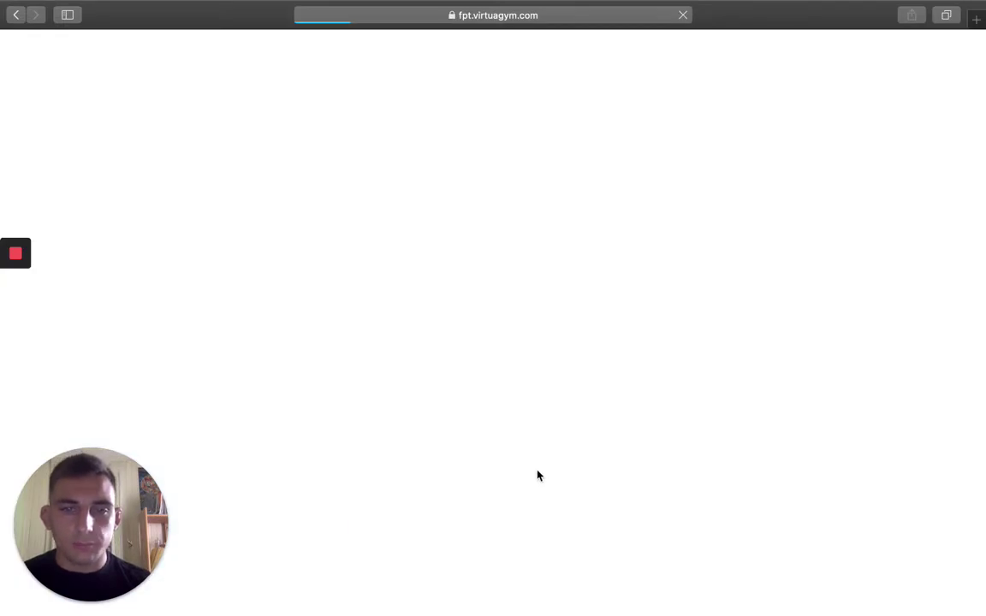
pyautogui.scroll(-2, 537, 473)
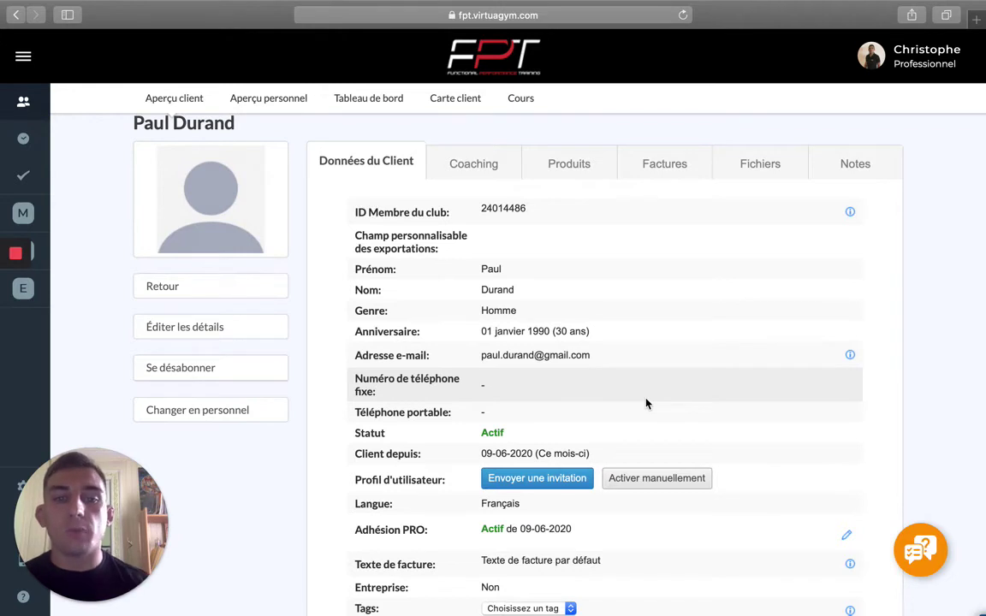
# Manually activate the client's Profil d'utilisateur to reach the registration form.
pyautogui.click(672, 481)
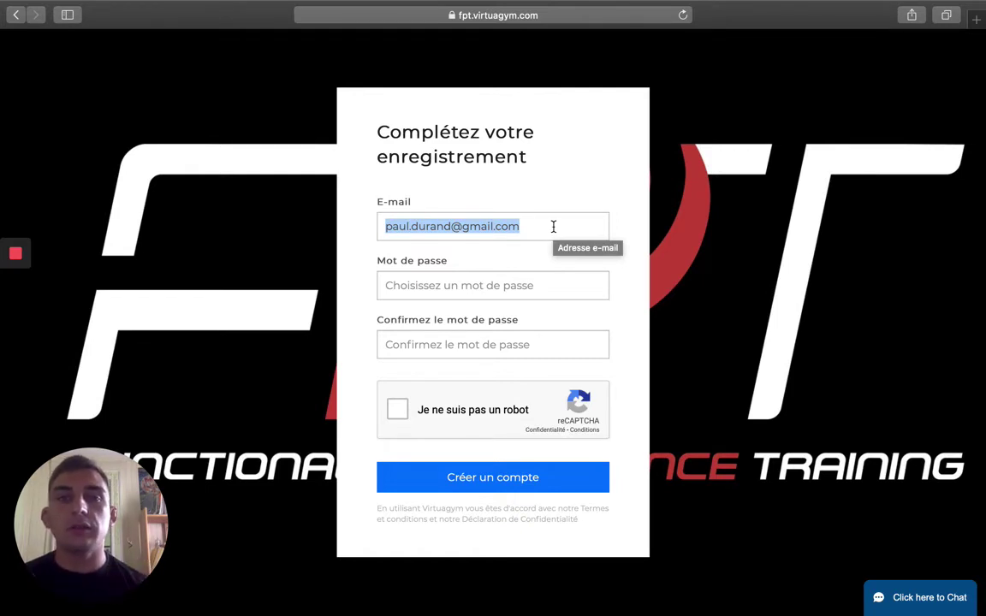
# Enter the account password and its confirmation, then tick 'Je ne suis pas un robot'.
pyautogui.click(528, 281)
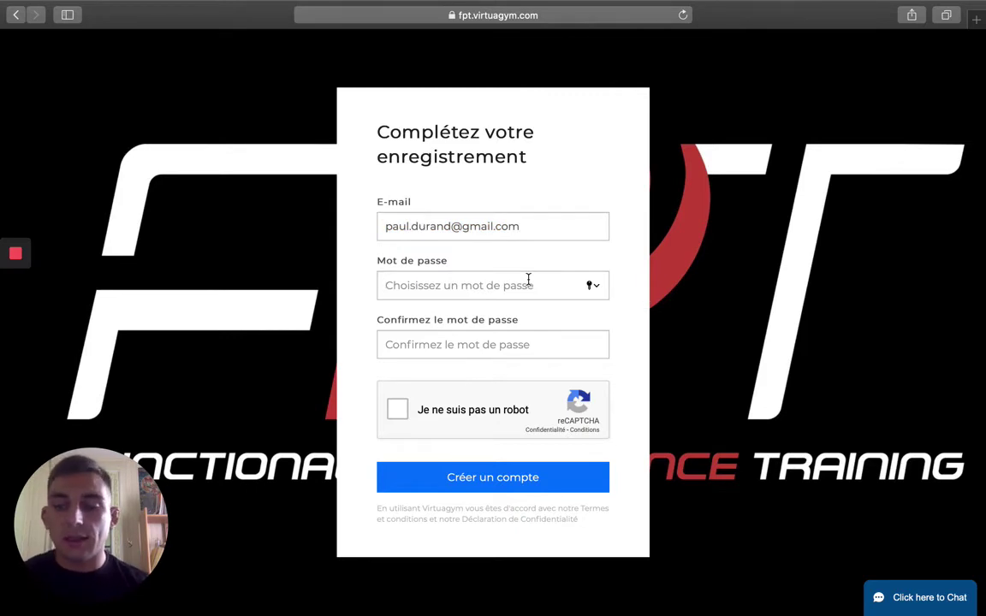
pyautogui.write('****')
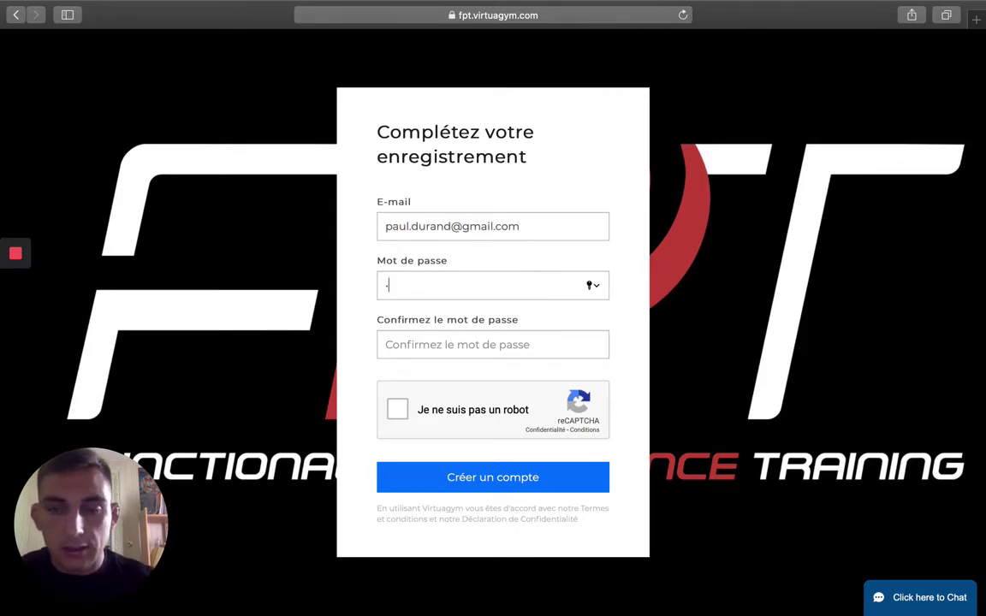
pyautogui.write('****')
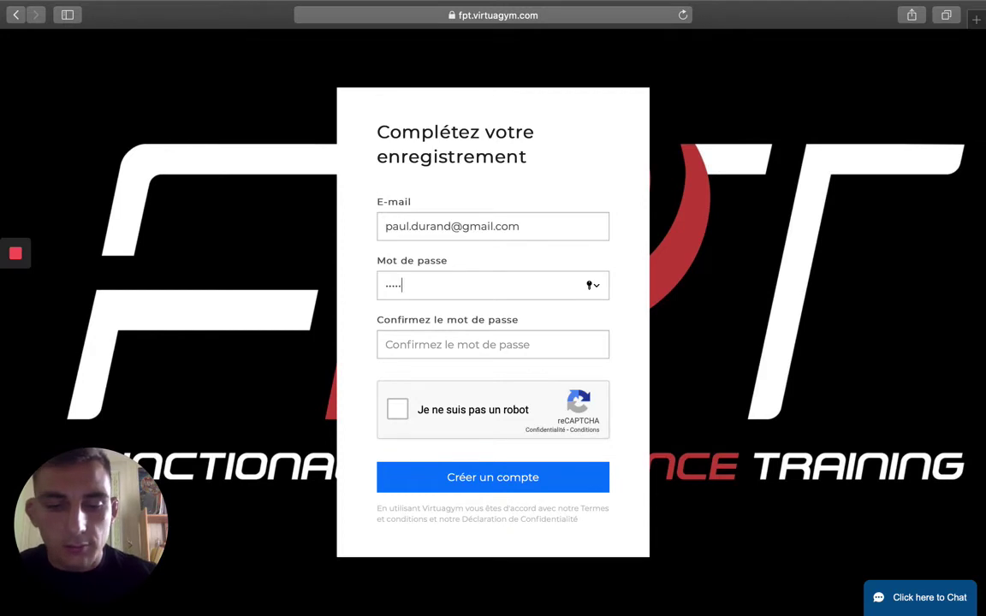
pyautogui.click(489, 345)
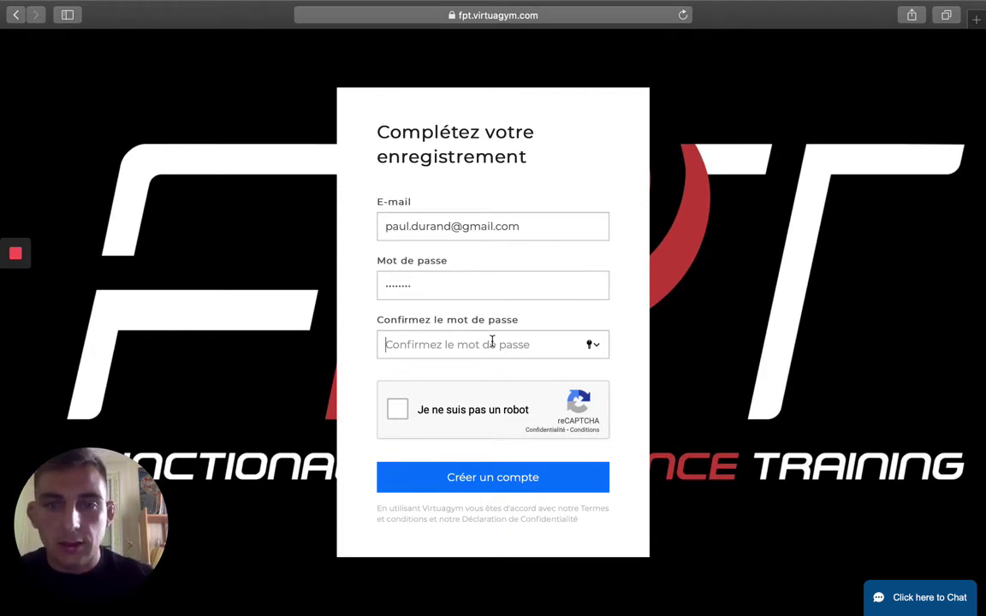
pyautogui.write('******')
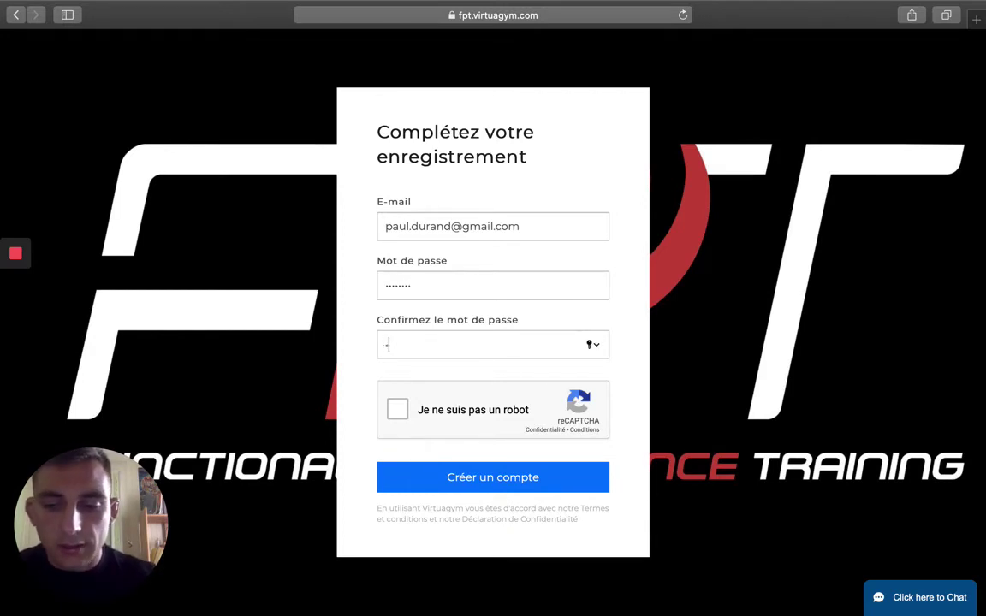
pyautogui.write('**')
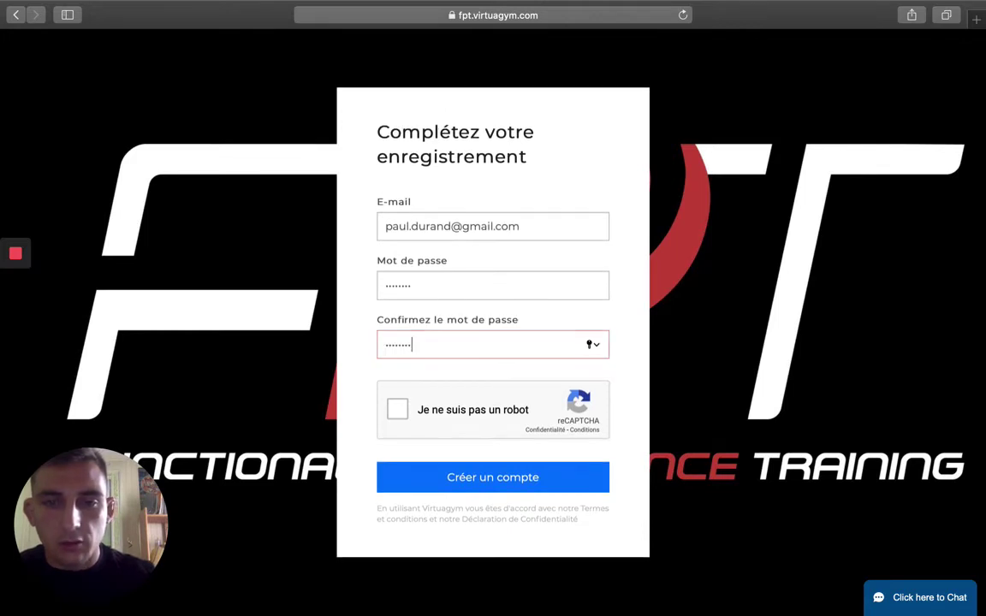
pyautogui.click(396, 413)
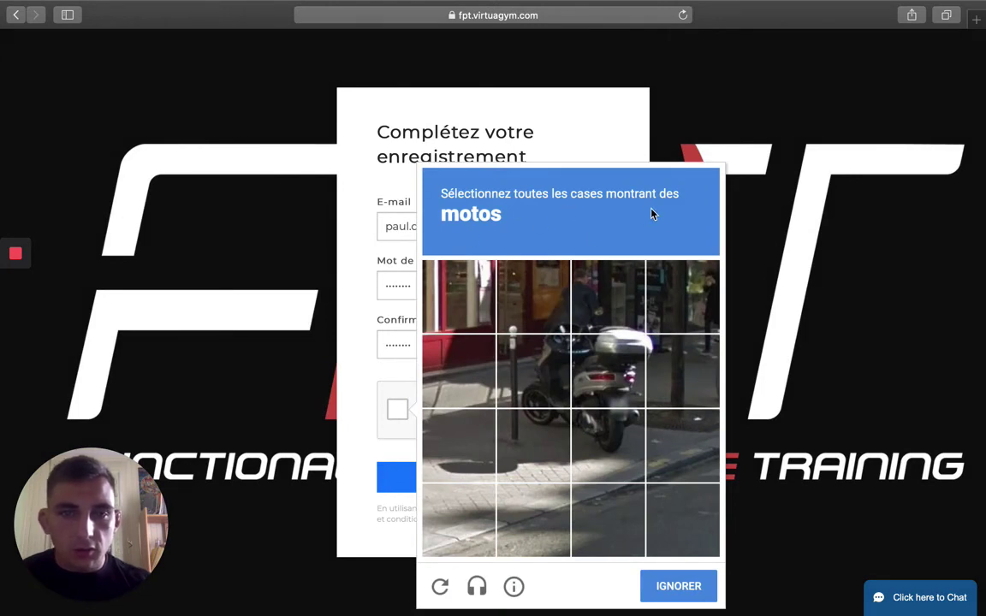
# Pick the six motorbike tiles, validate, create the account and defer Safari's password saving.
pyautogui.click(545, 302)
pyautogui.click(541, 370)
pyautogui.click(548, 432)
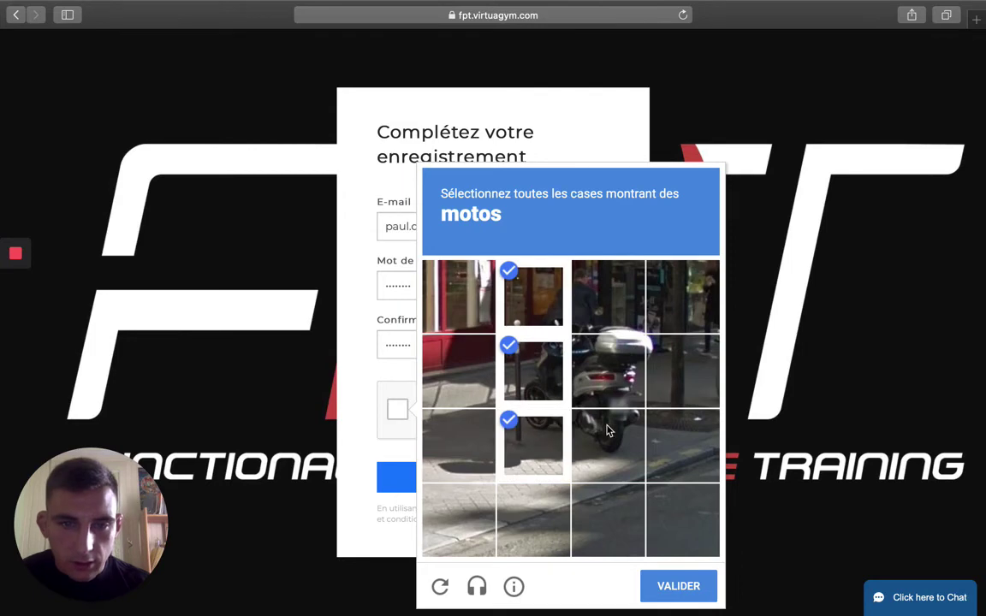
pyautogui.click(606, 432)
pyautogui.click(621, 382)
pyautogui.click(608, 295)
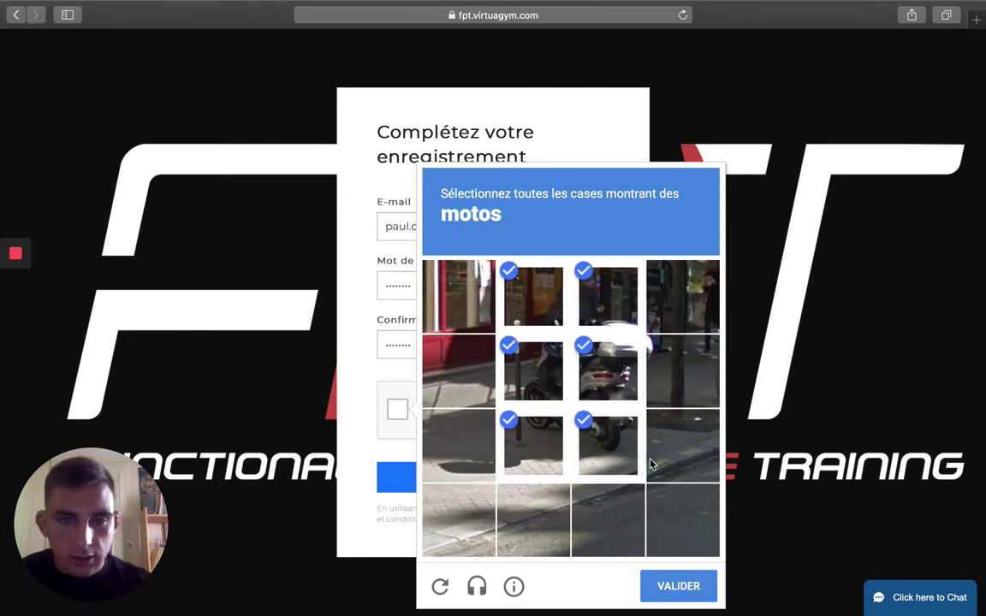
pyautogui.click(680, 586)
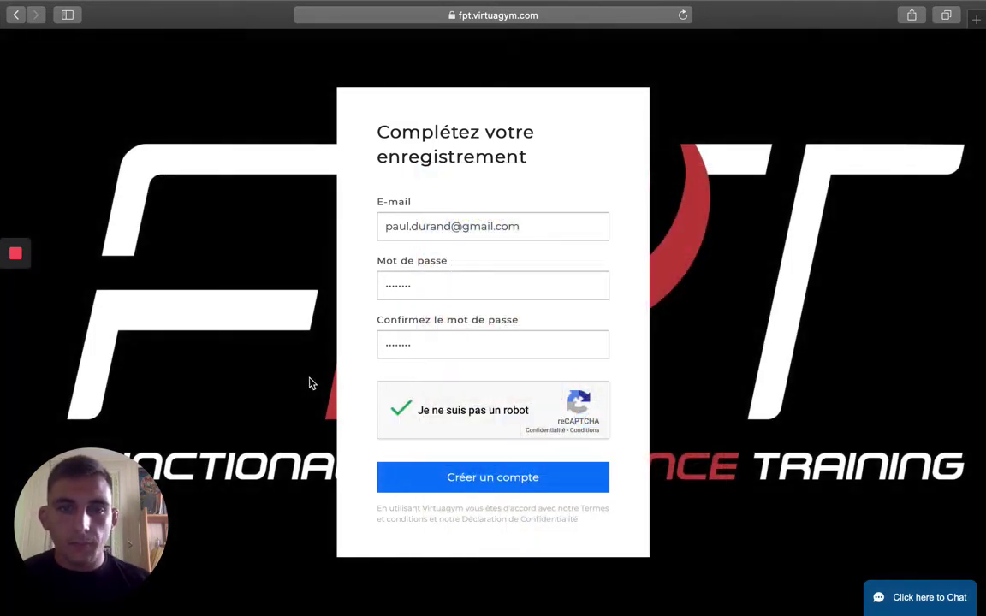
pyautogui.click(467, 478)
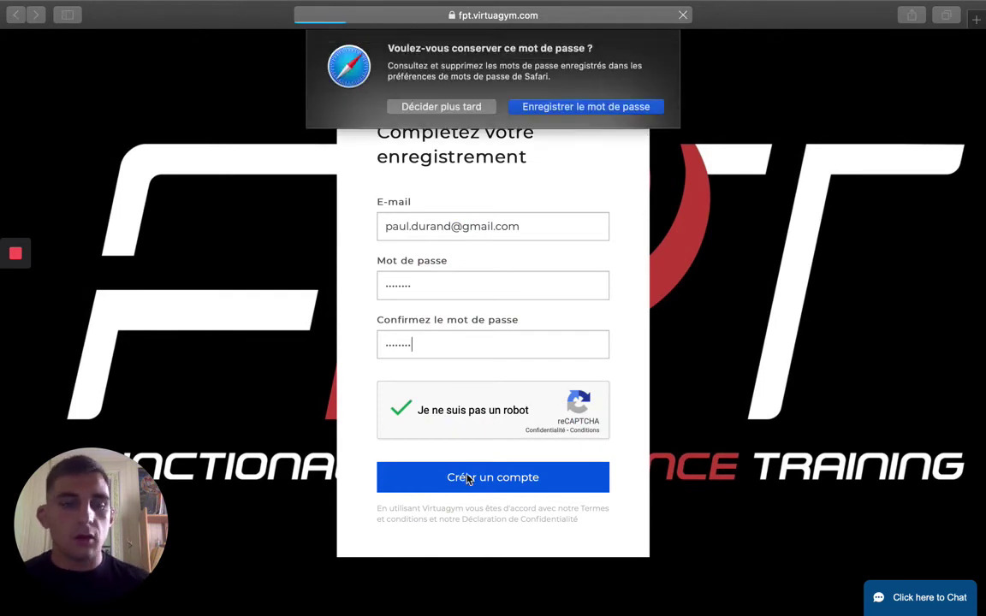
pyautogui.click(449, 106)
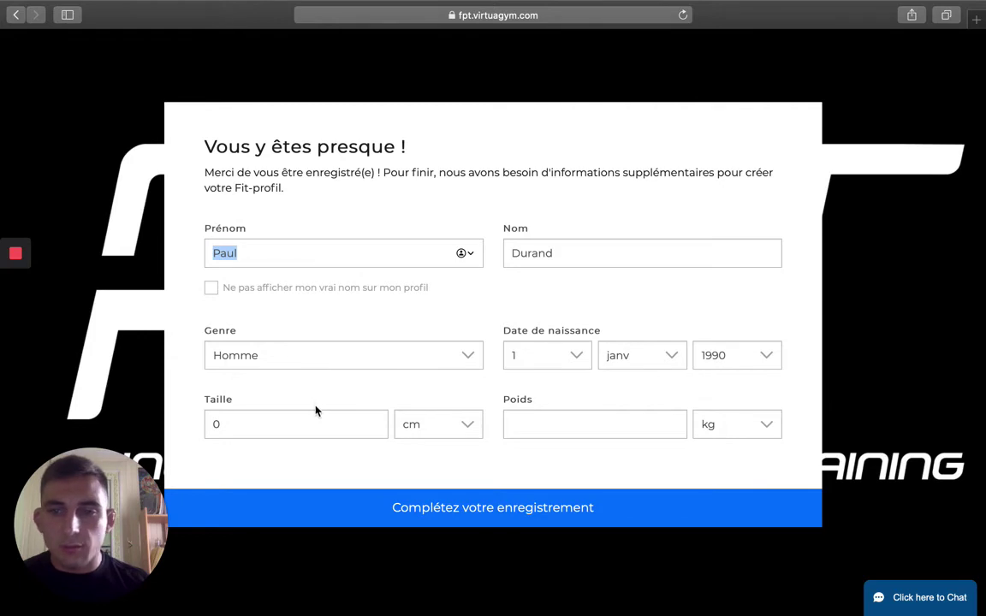
# Enter a Taille of 180 cm and Poids of 80 kg, then submit the Fit-profil.
pyautogui.click(292, 427)
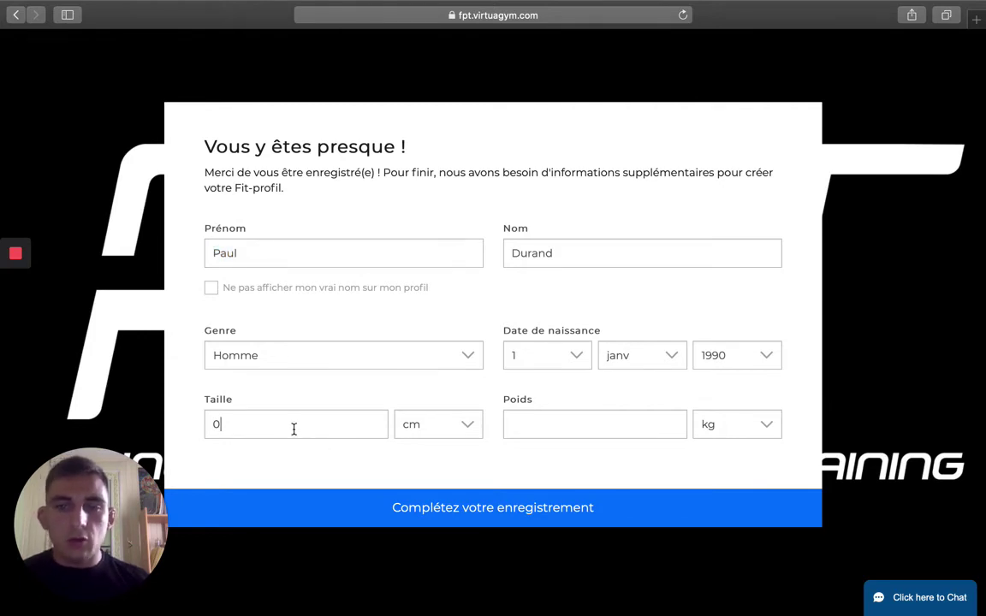
pyautogui.press('BackSpace')
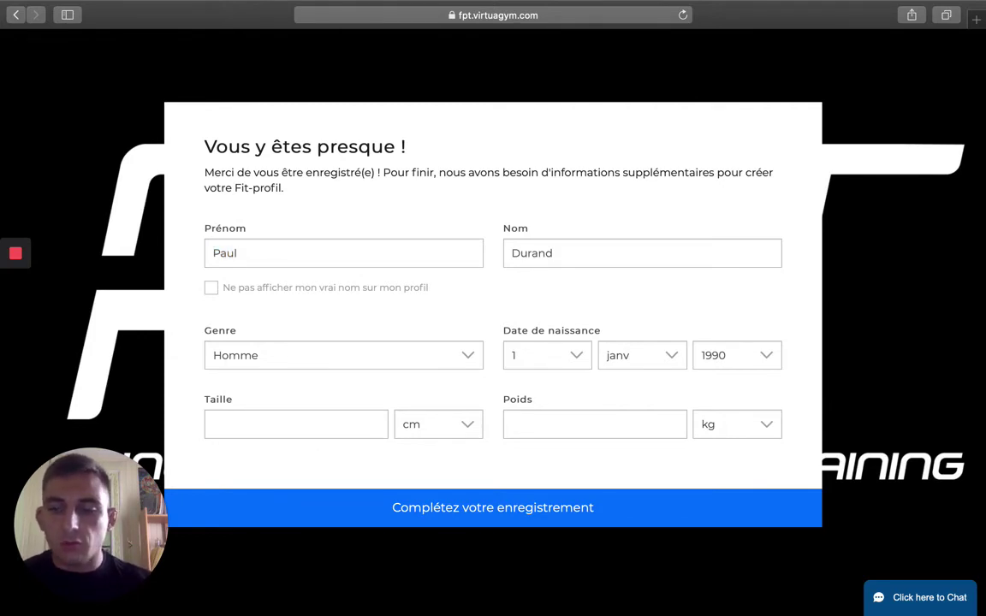
pyautogui.write('180')
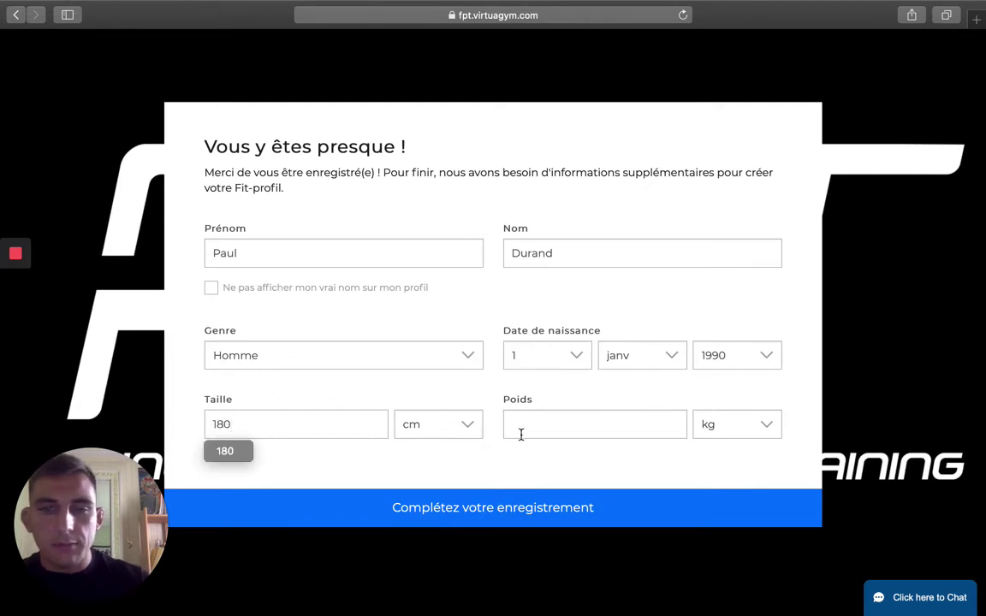
pyautogui.click(571, 431)
pyautogui.write('80')
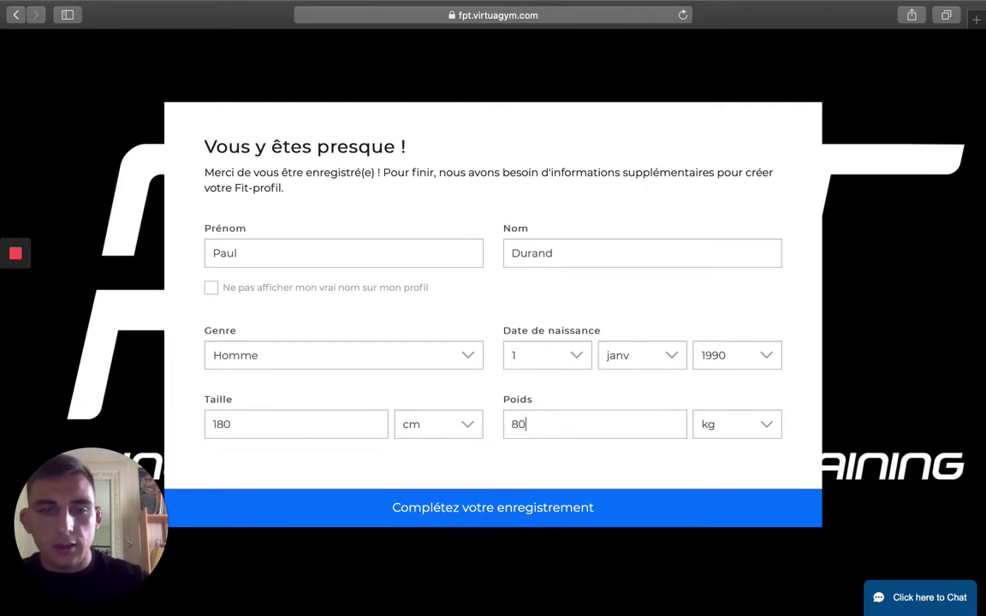
pyautogui.click(606, 511)
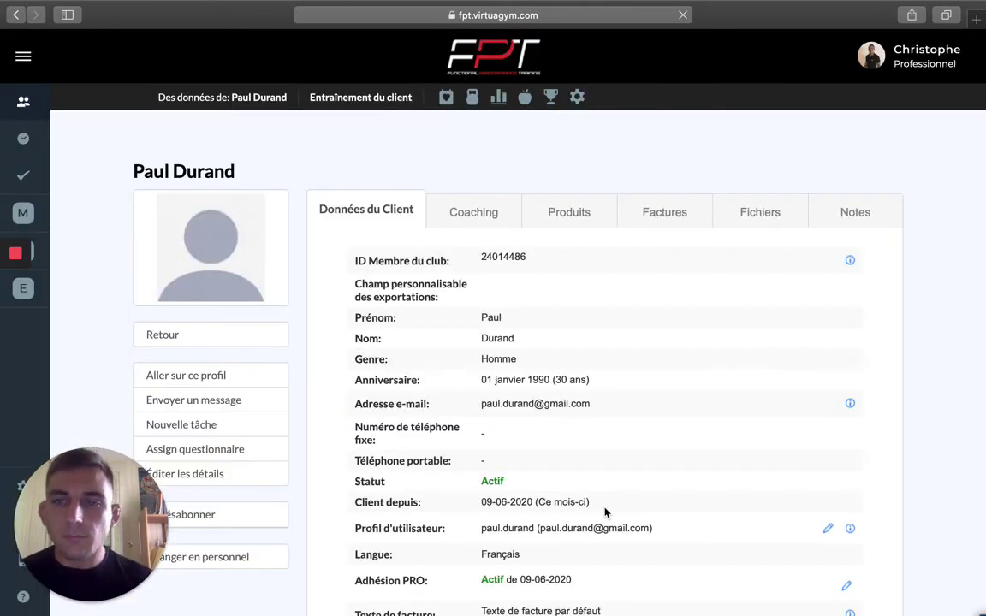
pyautogui.scroll(-5, 232, 329)
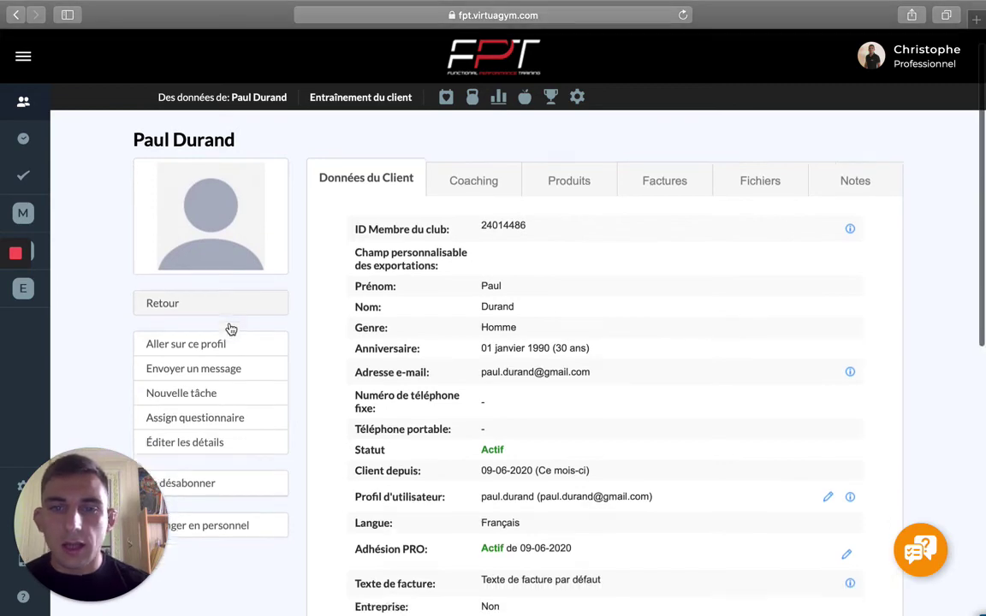
pyautogui.scroll(-5, 231, 330)
pyautogui.scroll(7, 229, 328)
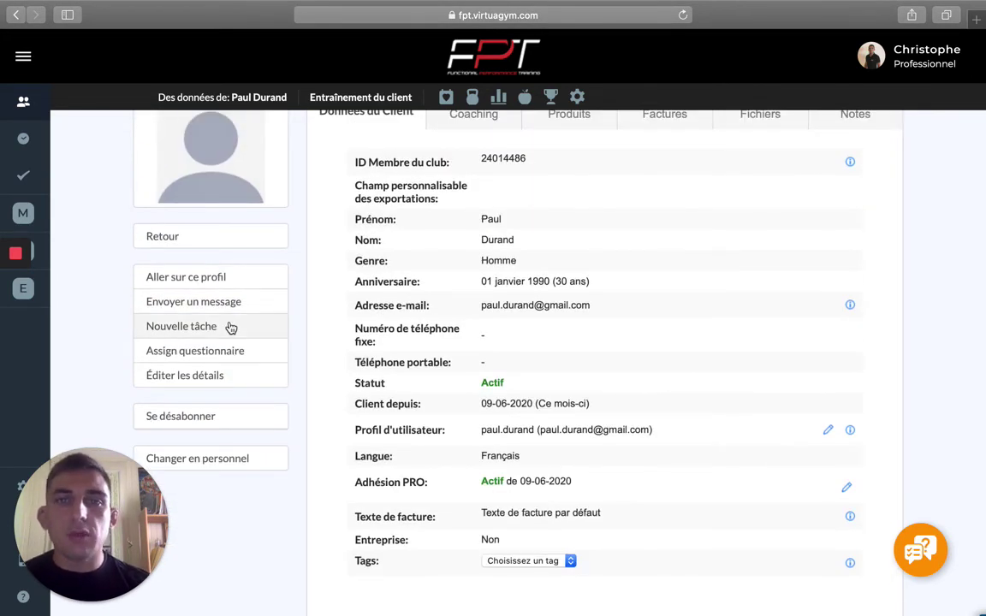
pyautogui.scroll(3, 229, 327)
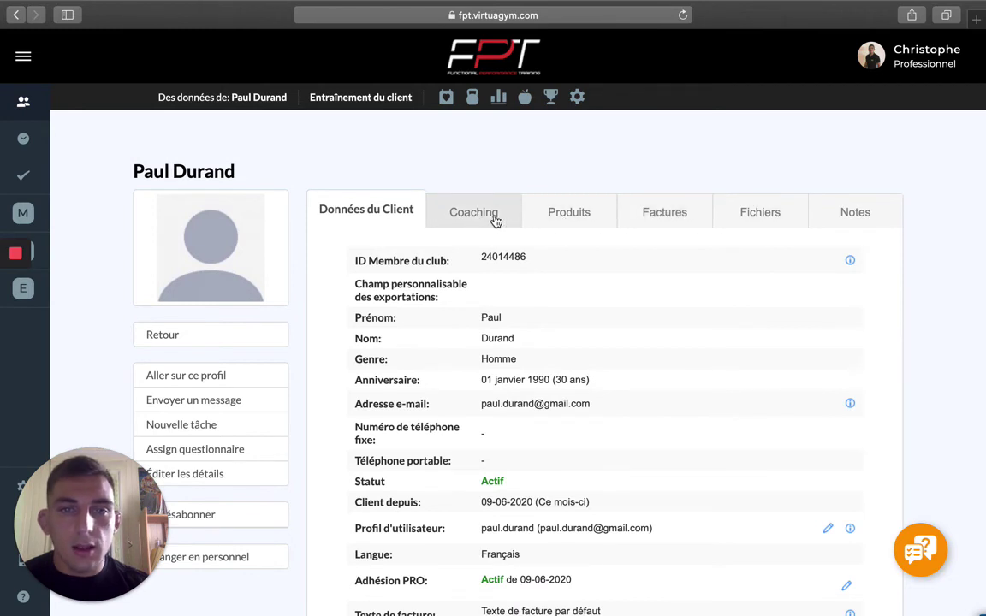
# Check the client's Produits, Factures and Fichiers tabs, then return to Aperçu client.
pyautogui.click(570, 225)
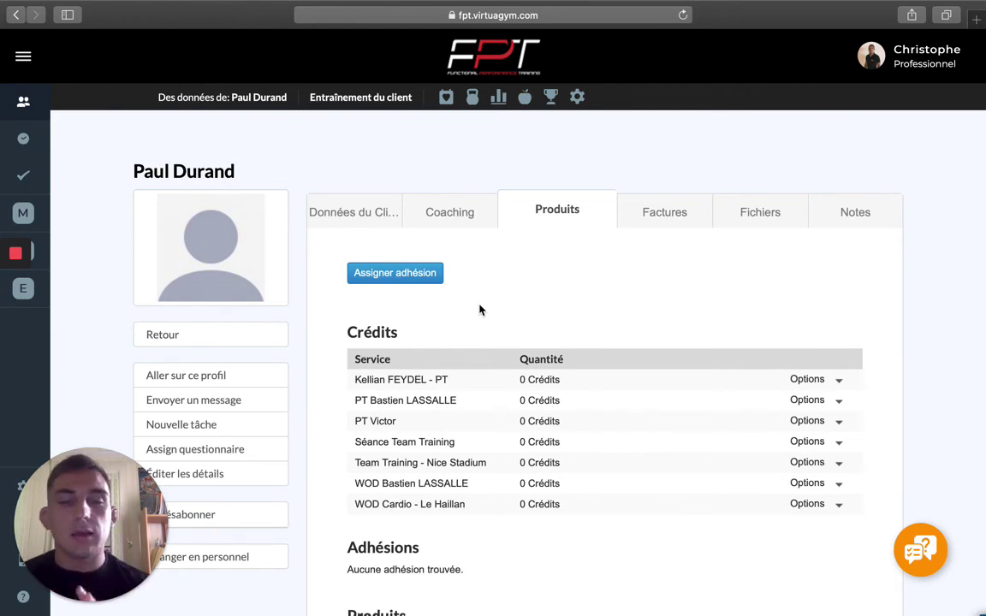
pyautogui.click(676, 221)
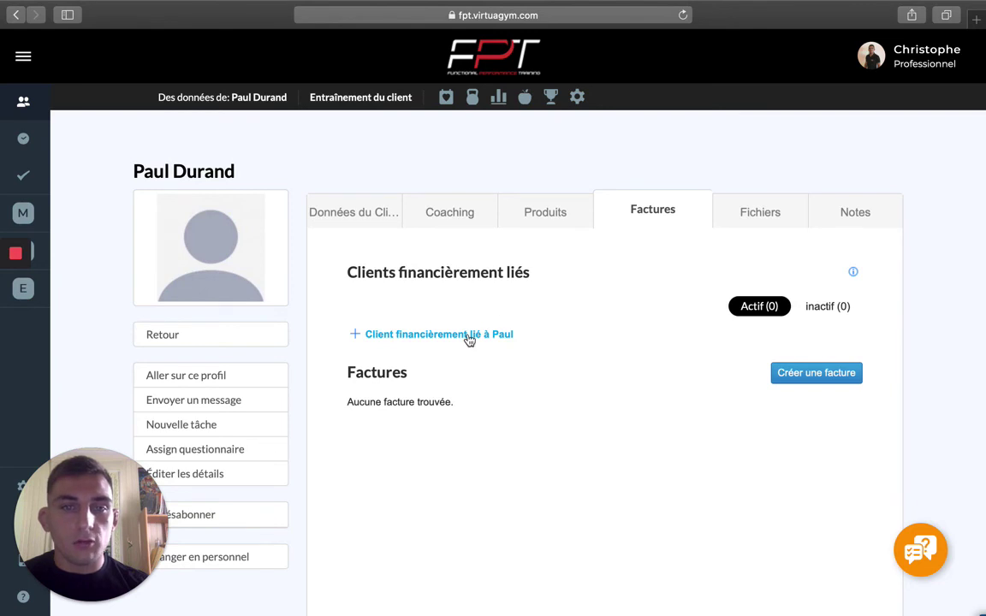
pyautogui.click(750, 222)
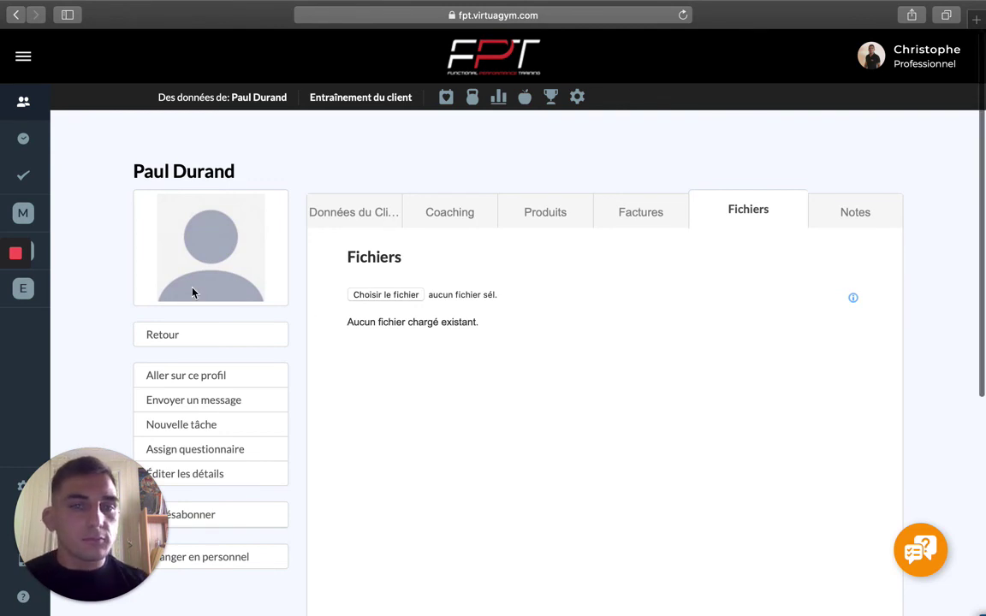
pyautogui.scroll(-2, 194, 286)
pyautogui.click(226, 255)
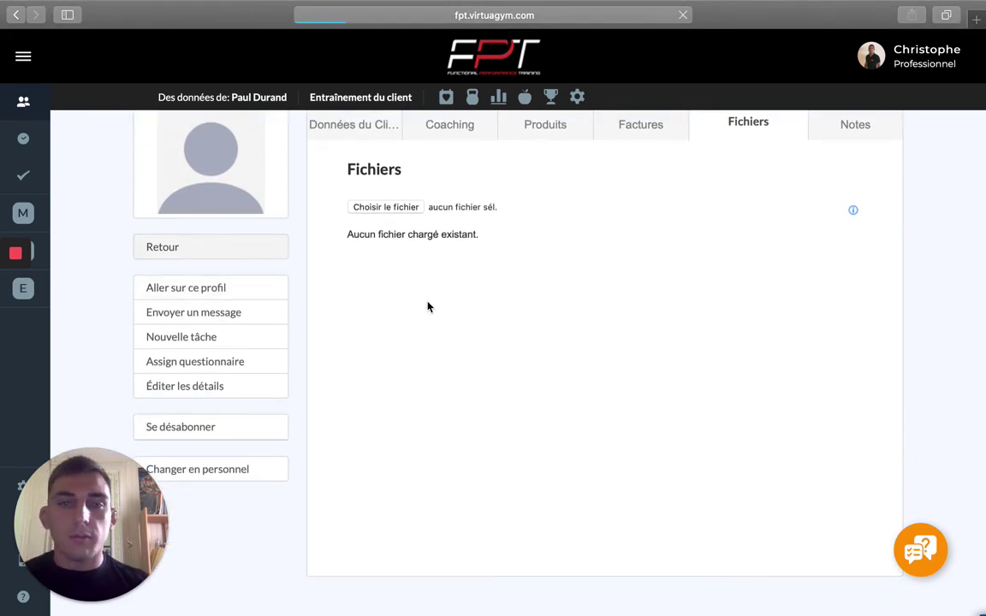